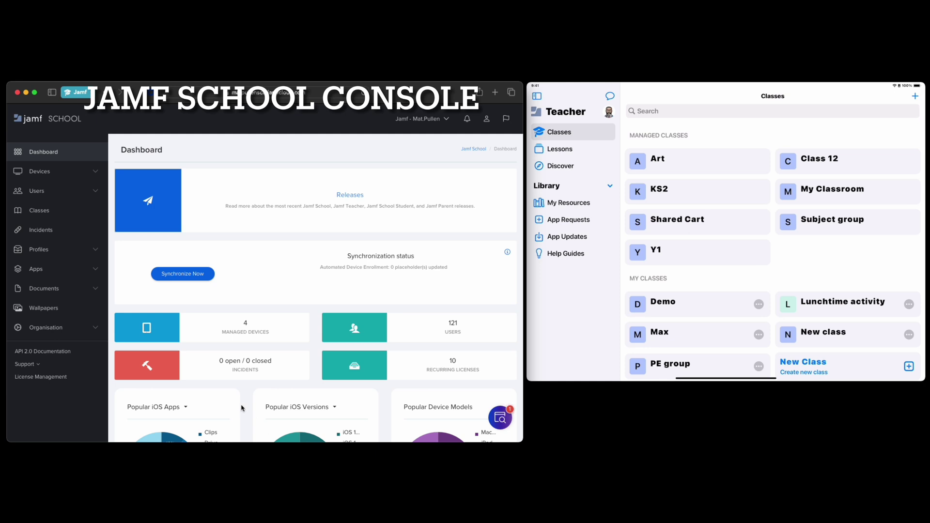
Look through the list of users and view the blank form for adding a single user, leaving it without adding anyone.
click(95, 193)
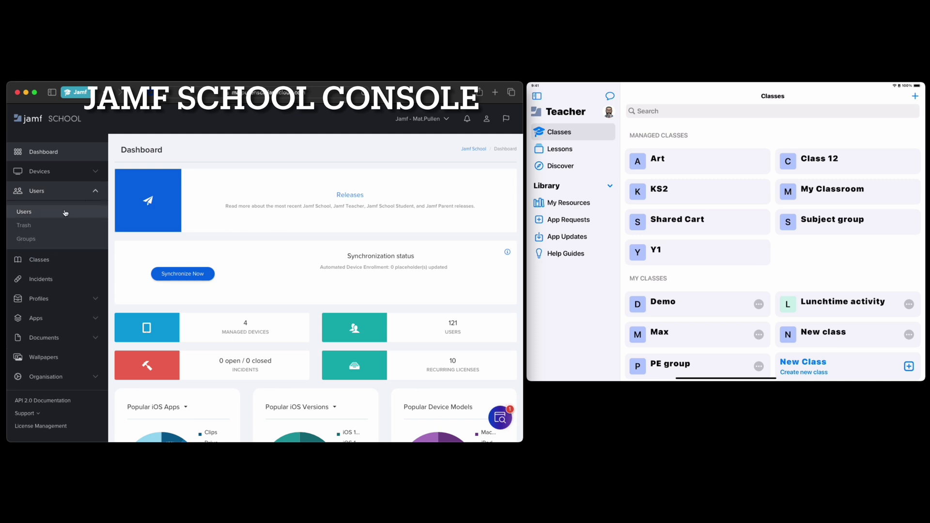
click(62, 214)
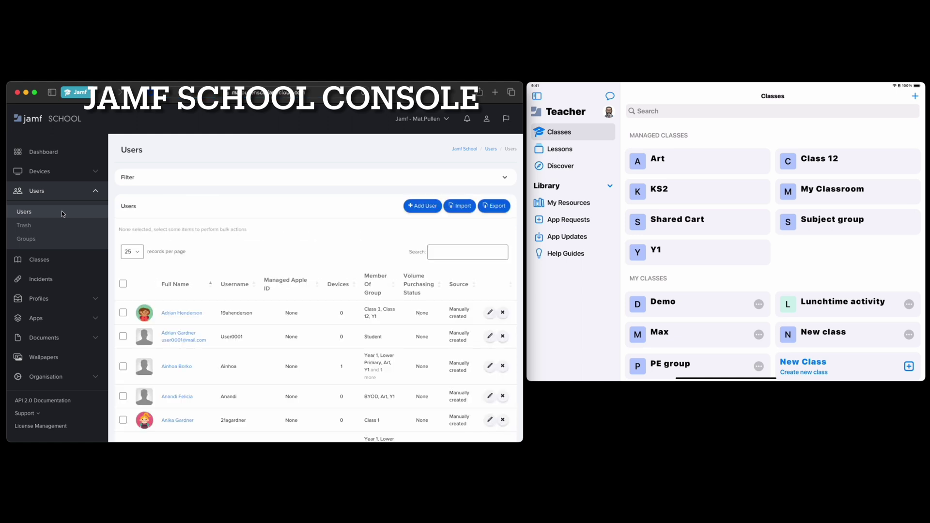
scroll(212, 366, down, 1)
scroll(212, 366, down, 8)
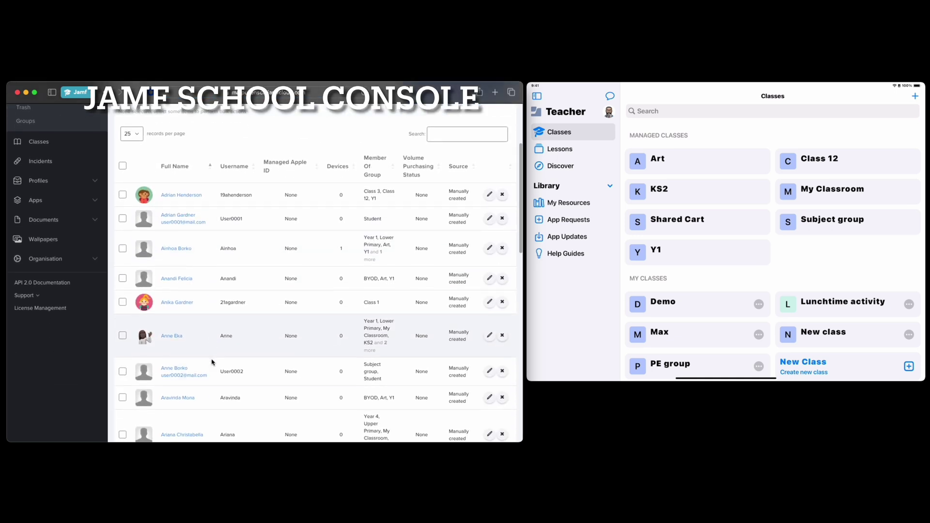
scroll(212, 362, up, 10)
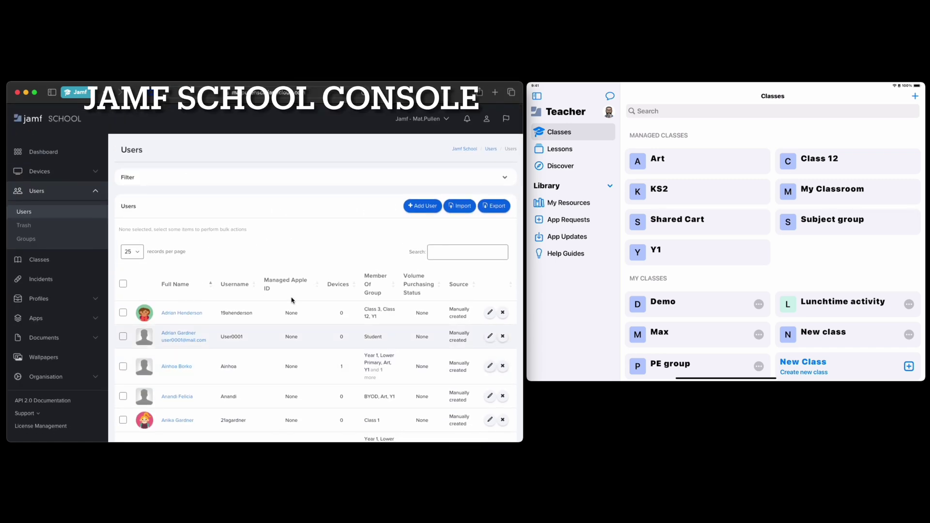
click(422, 206)
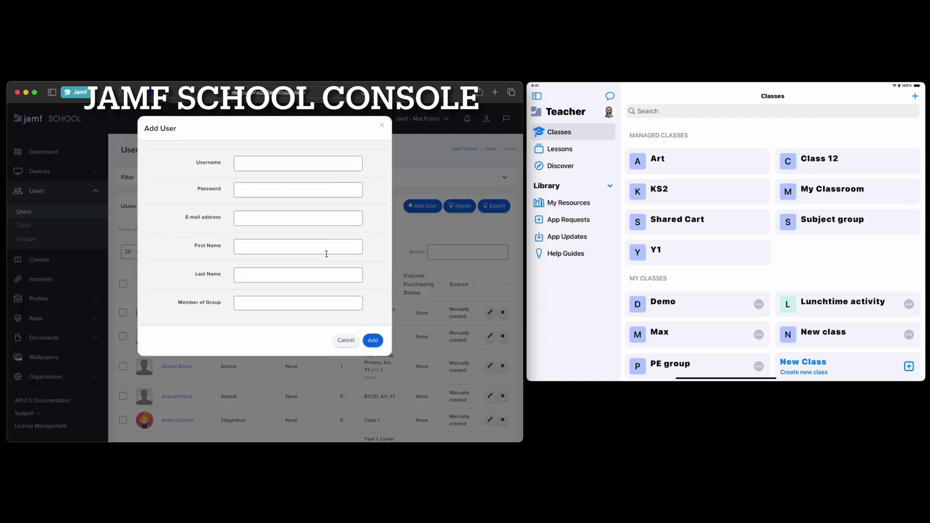
click(345, 340)
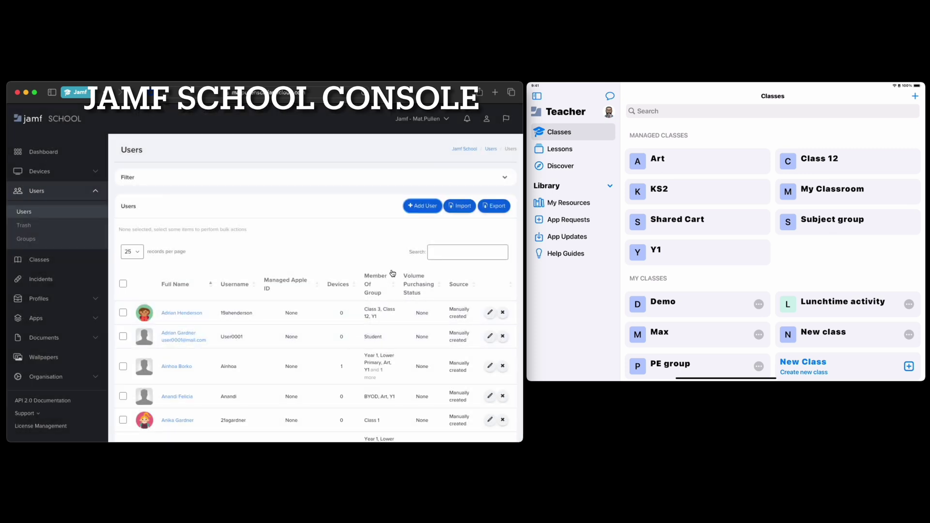
Open the CSV import for users and review its options, the required fields and the template downloads.
click(467, 208)
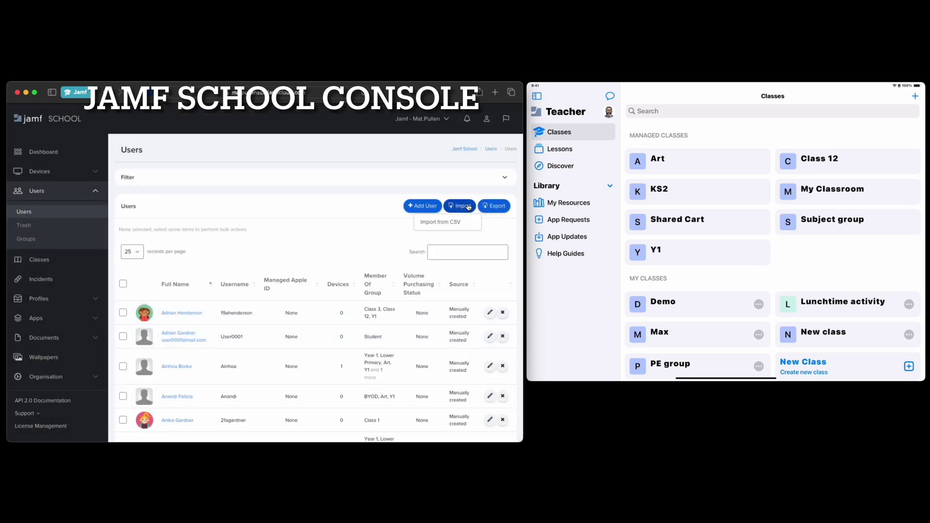
click(448, 223)
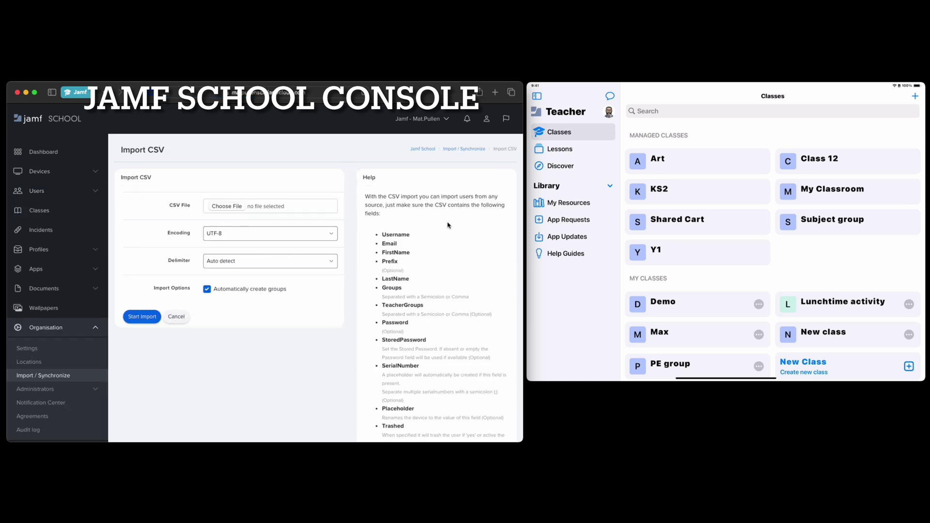
scroll(428, 242, down, 2)
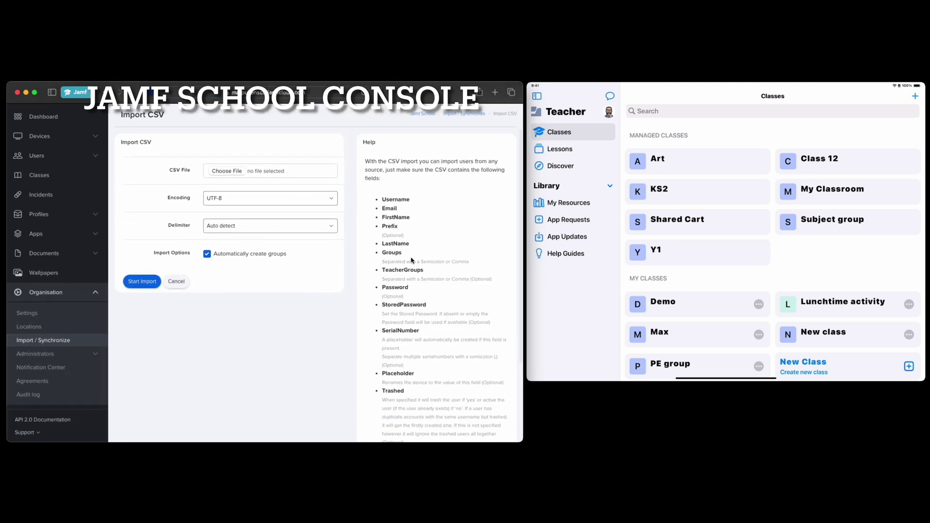
scroll(411, 260, down, 6)
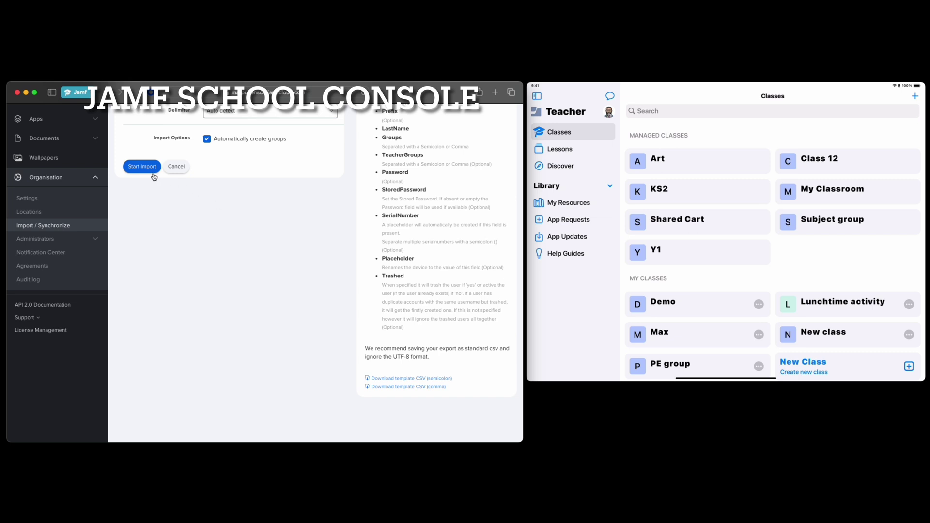
scroll(154, 196, up, 5)
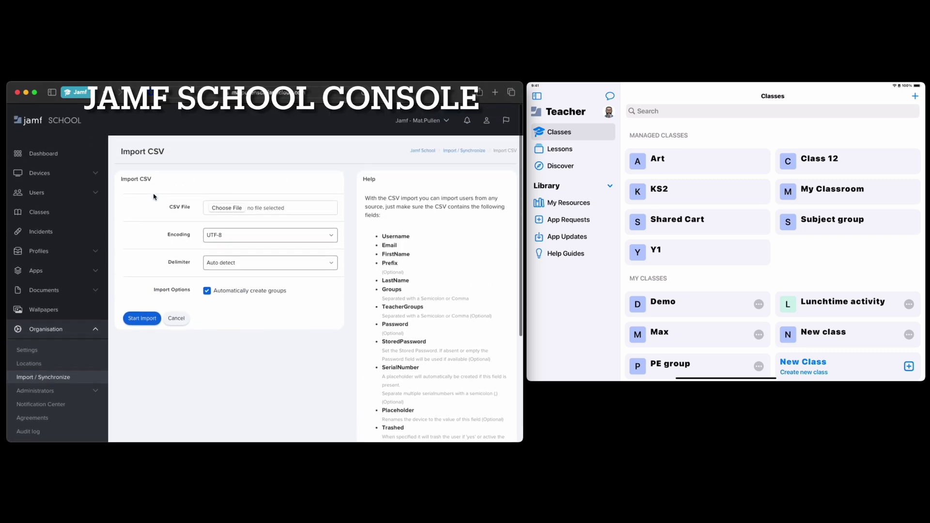
Create a user group named "Teachers test".
click(58, 192)
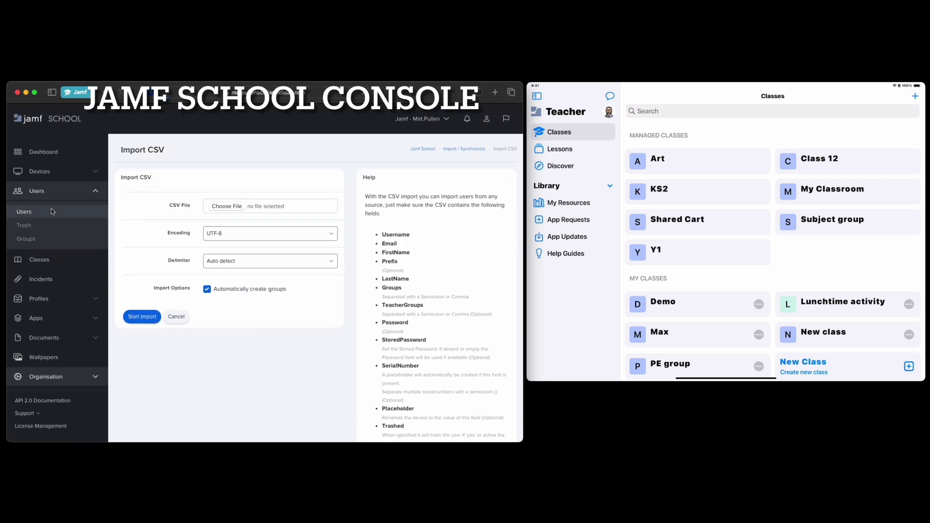
click(51, 209)
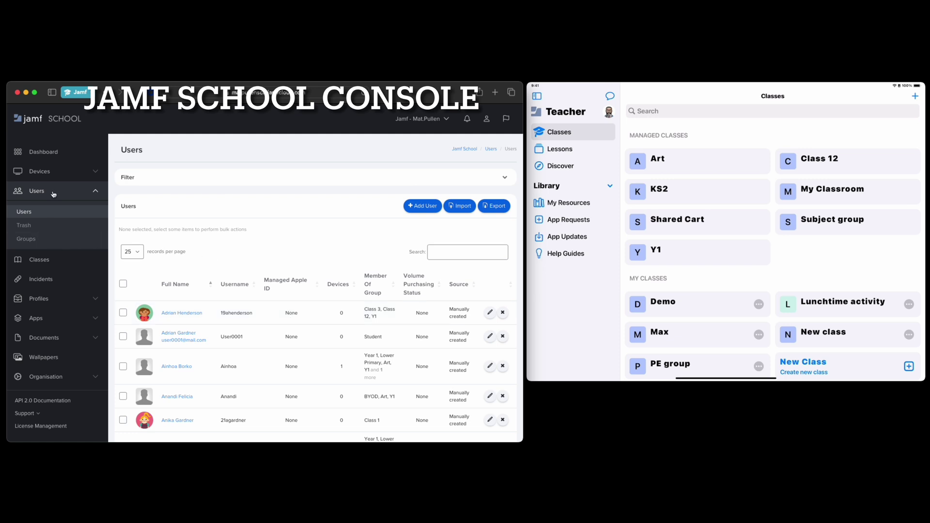
click(27, 239)
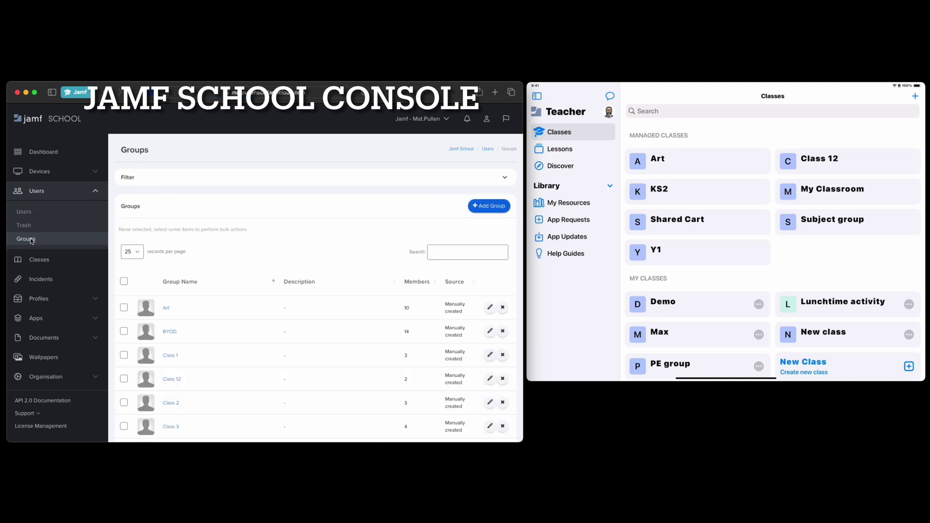
click(489, 206)
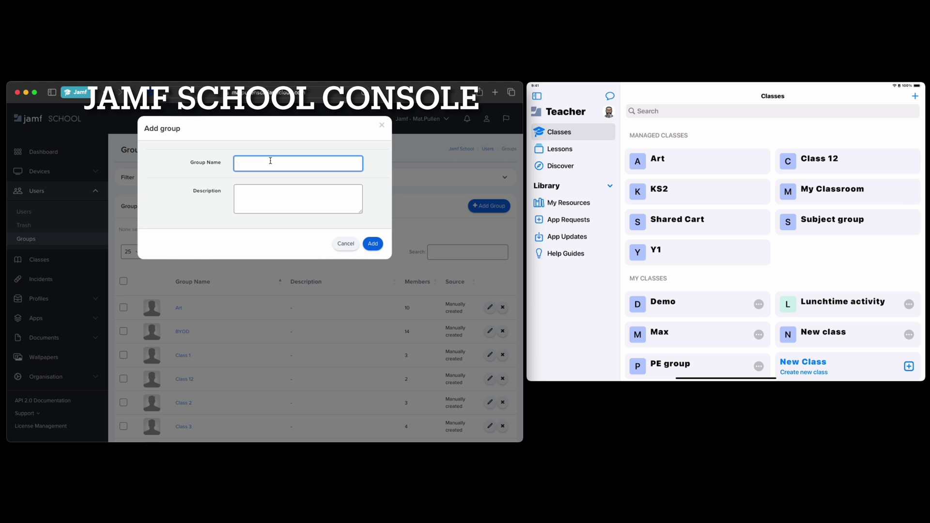
text(Teachers test)
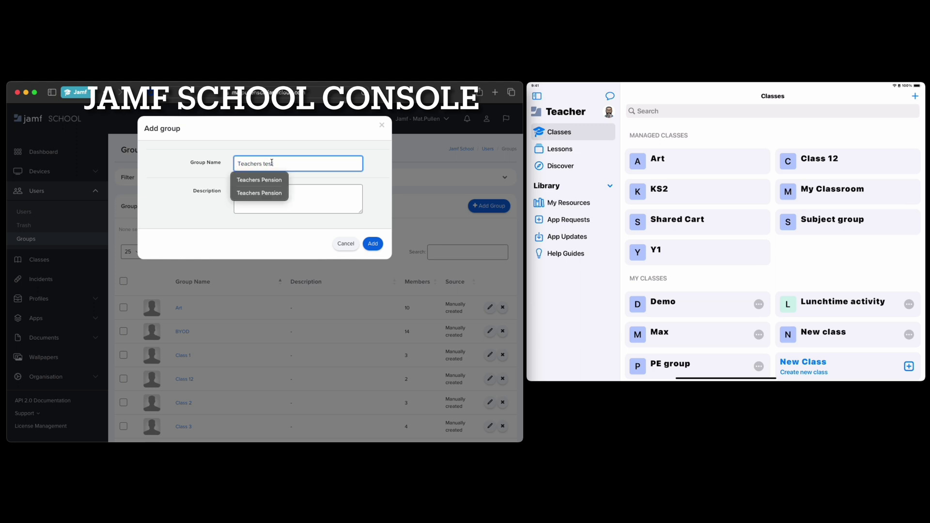
click(308, 152)
click(373, 243)
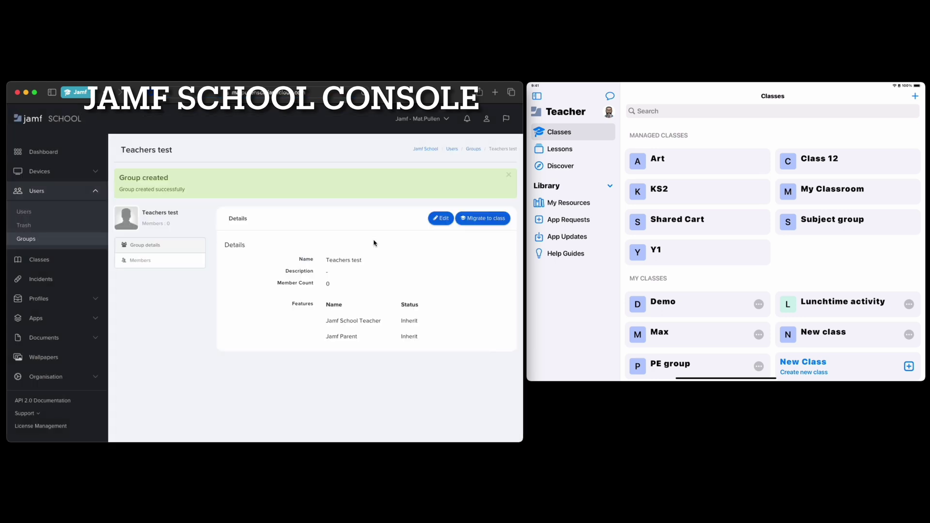
Set the Jamf School Teacher feature to Allow for the Teachers test group and save it.
click(446, 222)
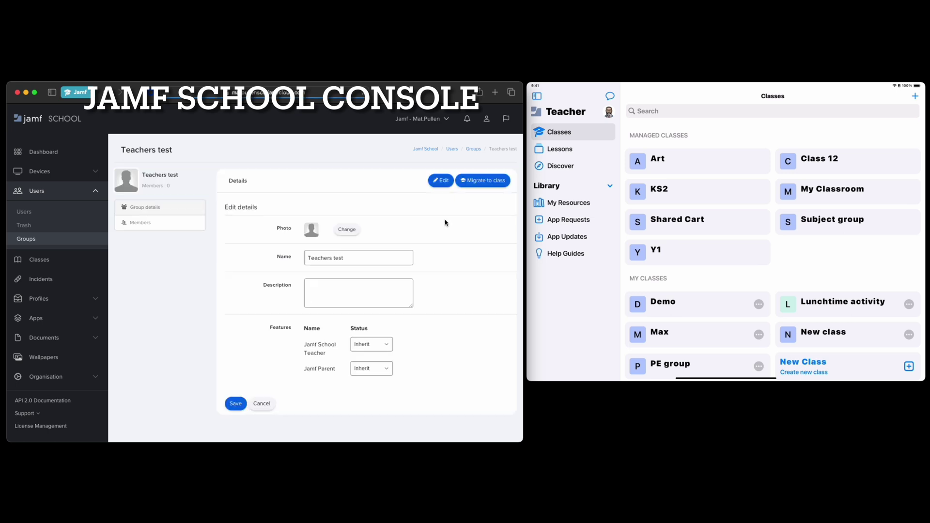
click(380, 345)
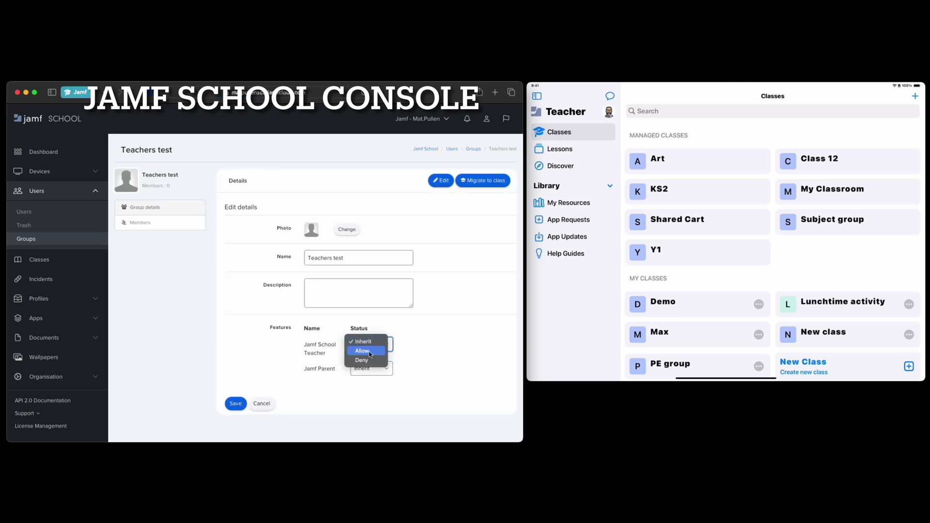
click(368, 351)
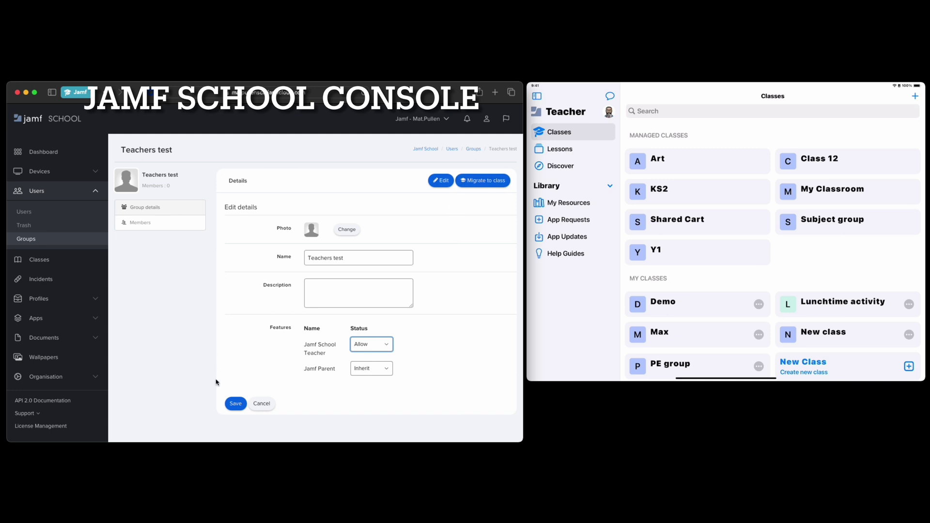
click(233, 403)
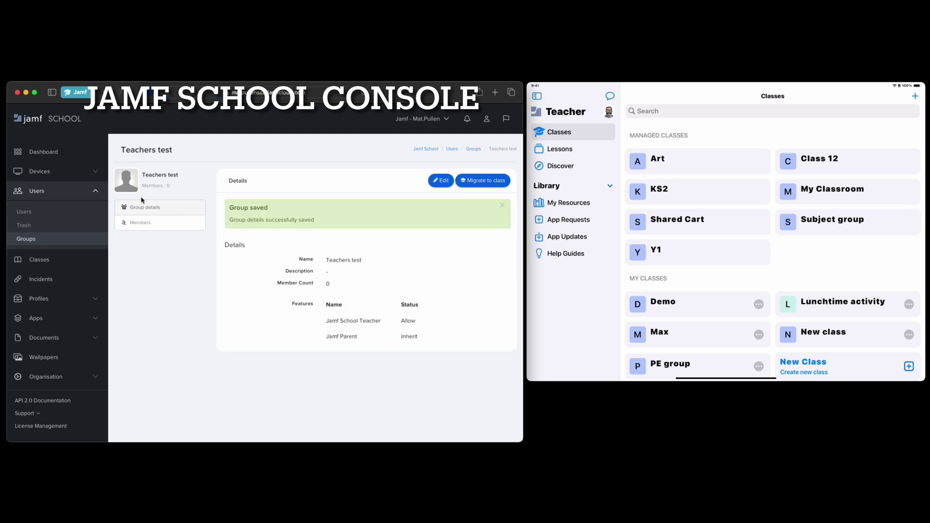
Add another user group named "Student test".
click(25, 237)
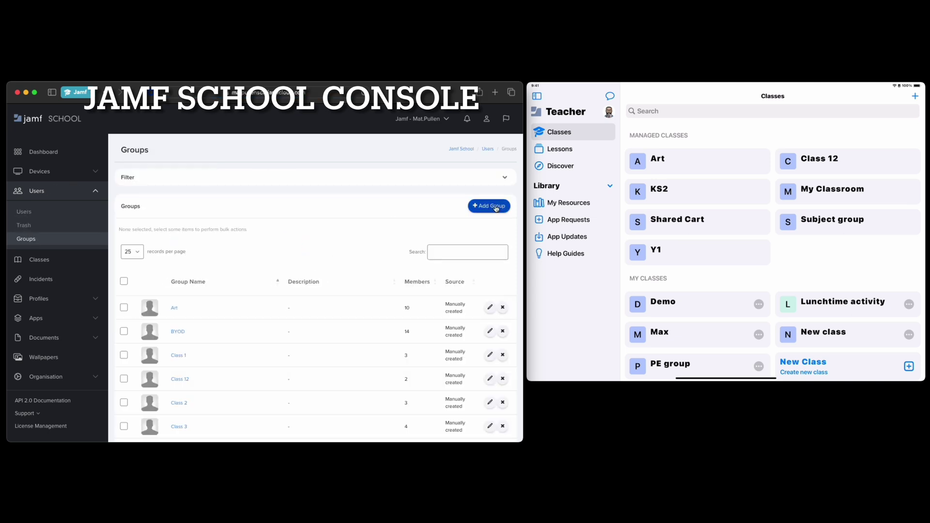
click(489, 205)
click(247, 162)
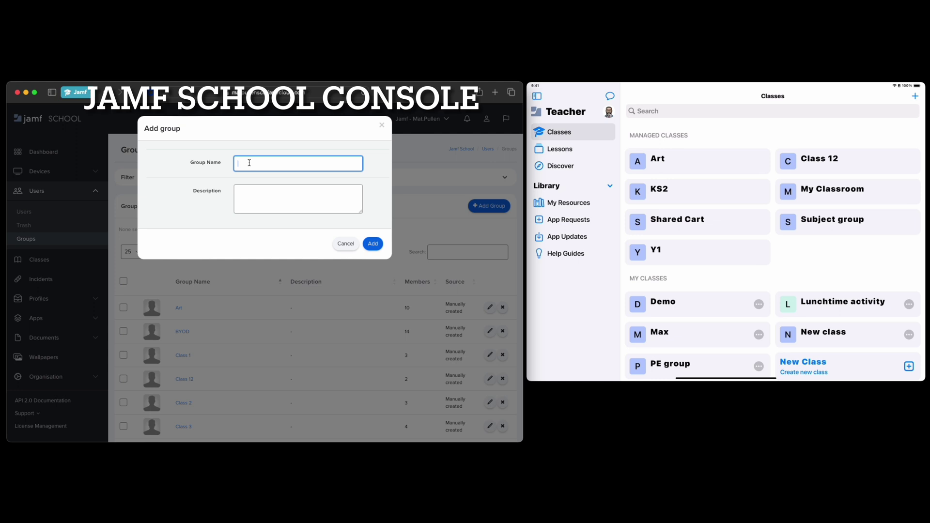
text(Student test)
click(372, 244)
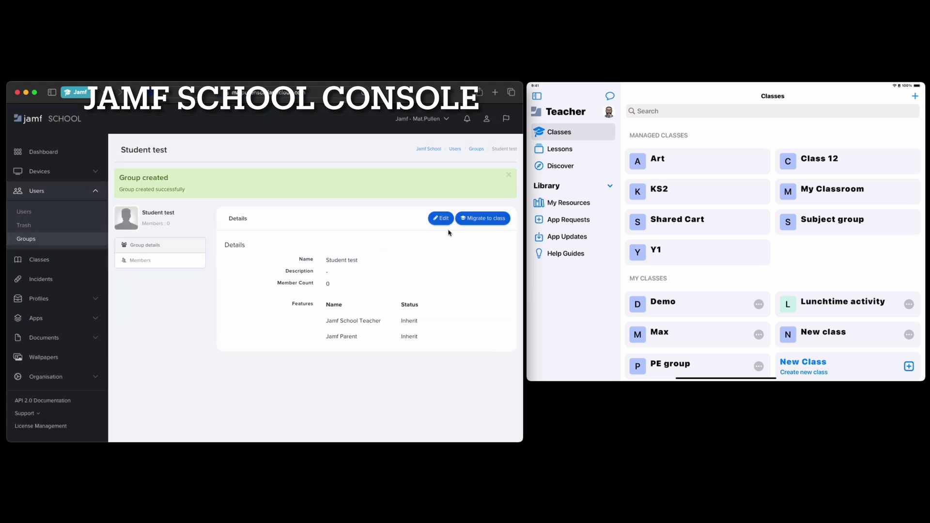
Set the Jamf School Teacher feature to Deny for the Student test group and save it.
click(440, 218)
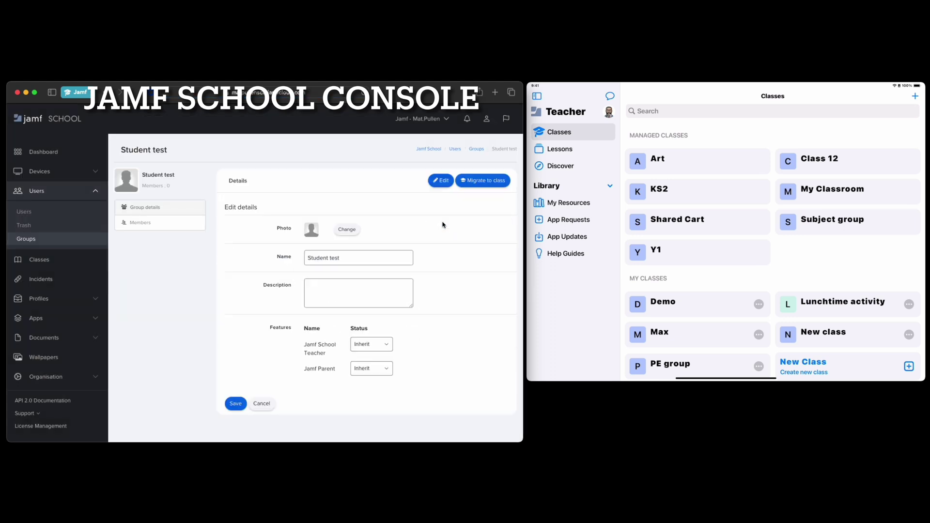
click(378, 344)
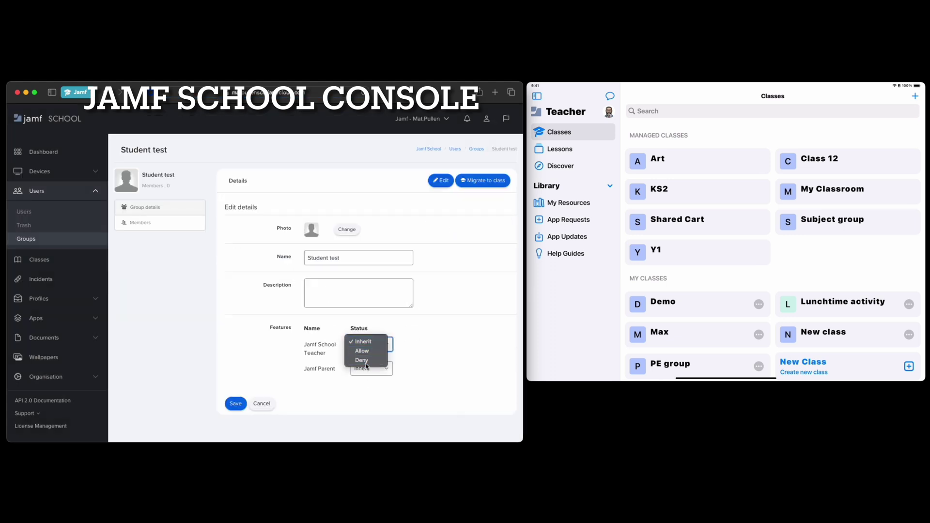
click(362, 361)
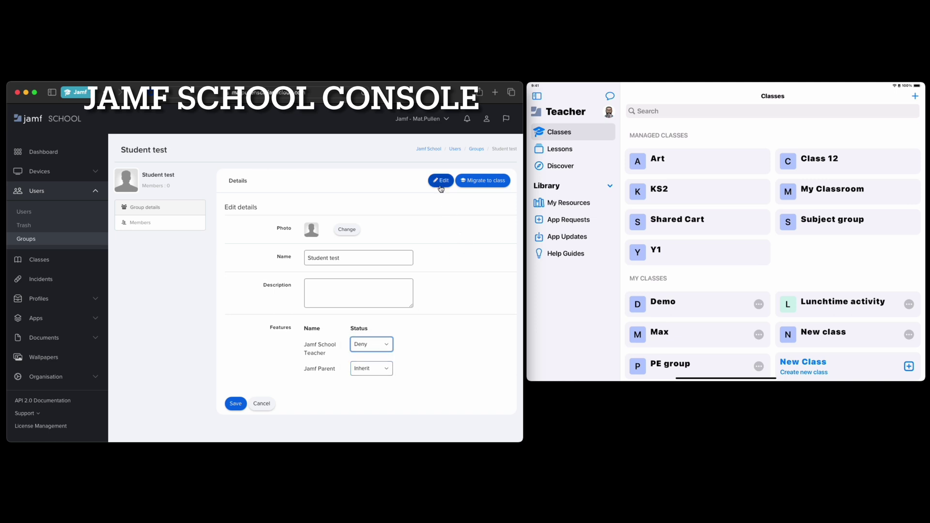
click(235, 407)
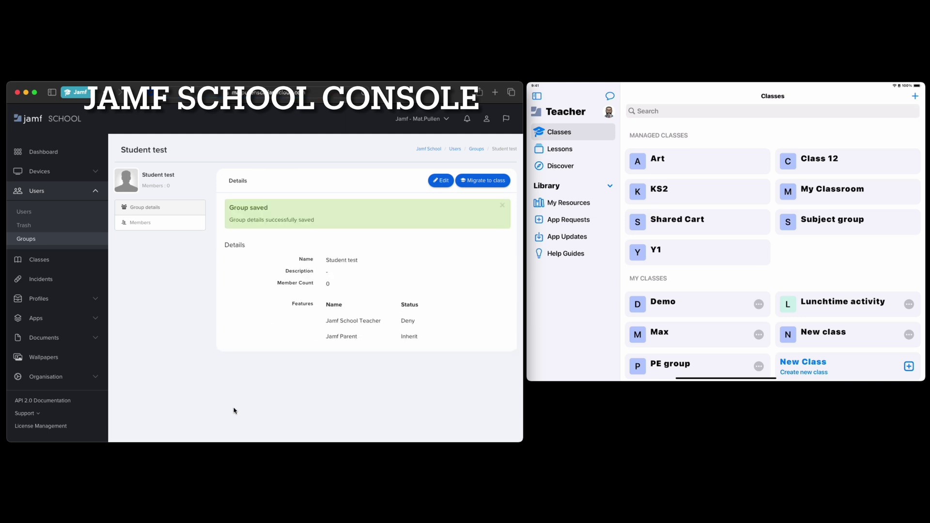
Create a third user group named "Demo class test".
click(33, 243)
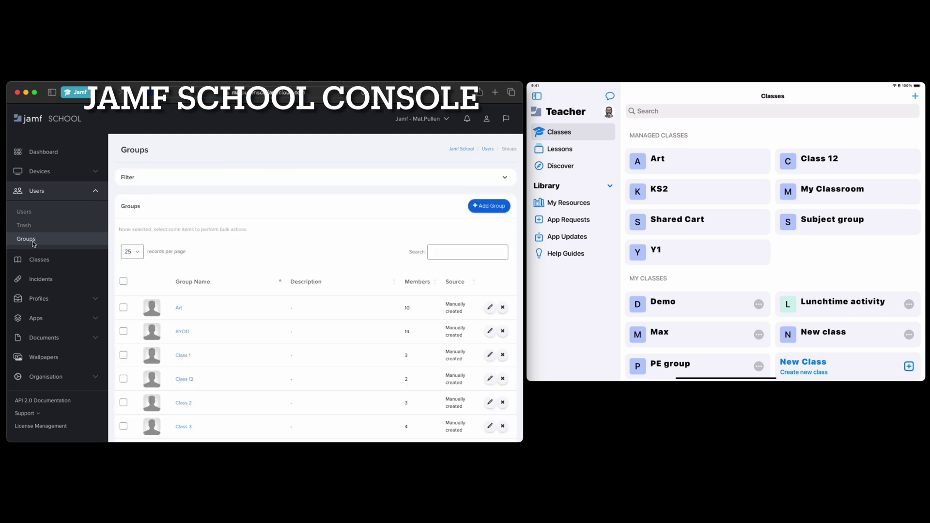
click(490, 205)
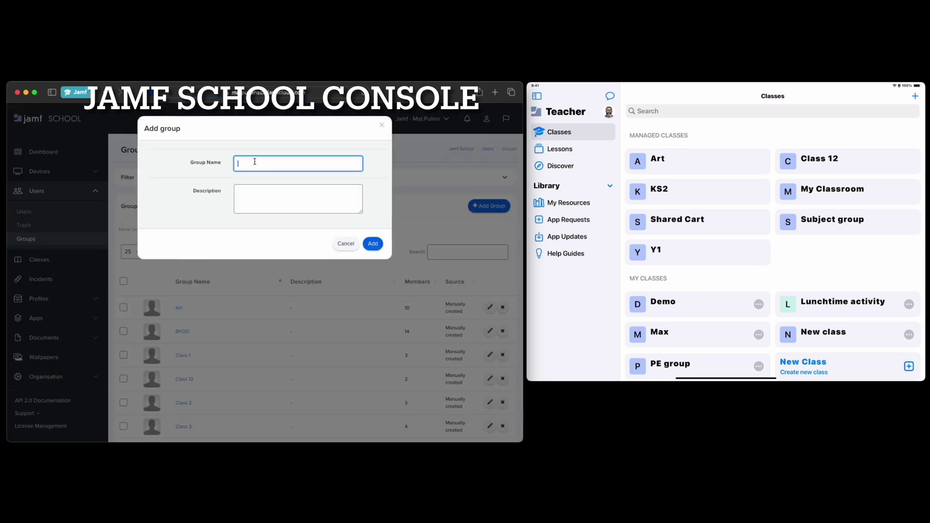
text(Demo c)
text(est)
click(373, 243)
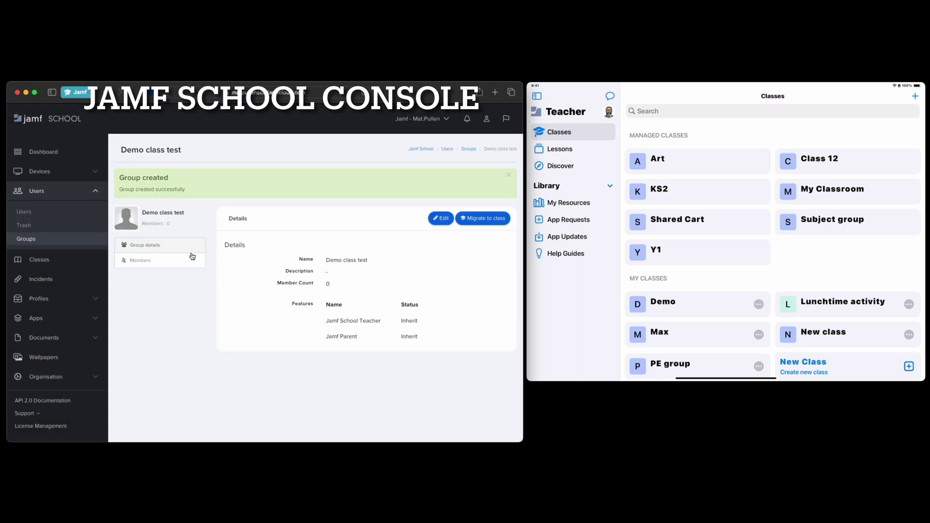
Find the teacher's account by first name and add it as a member of the Demo class test group.
click(172, 260)
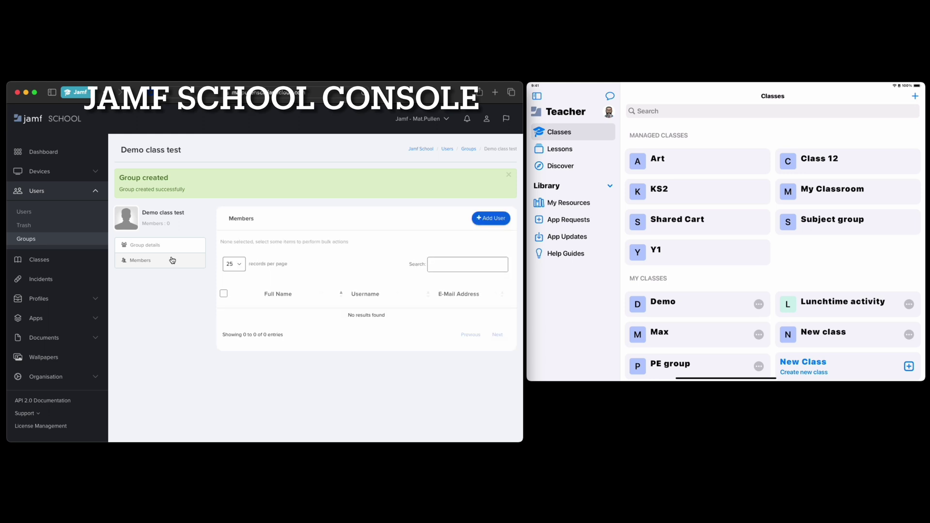
click(497, 219)
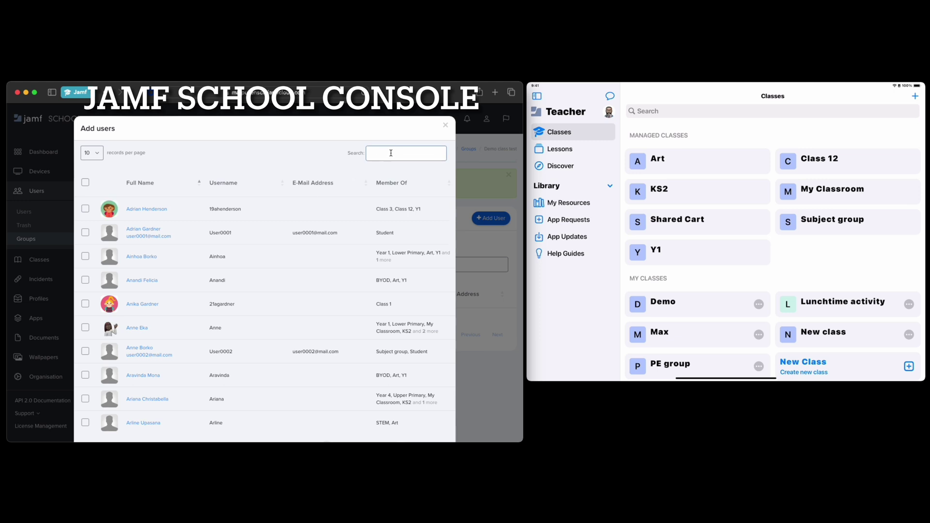
click(391, 153)
text(Mat)
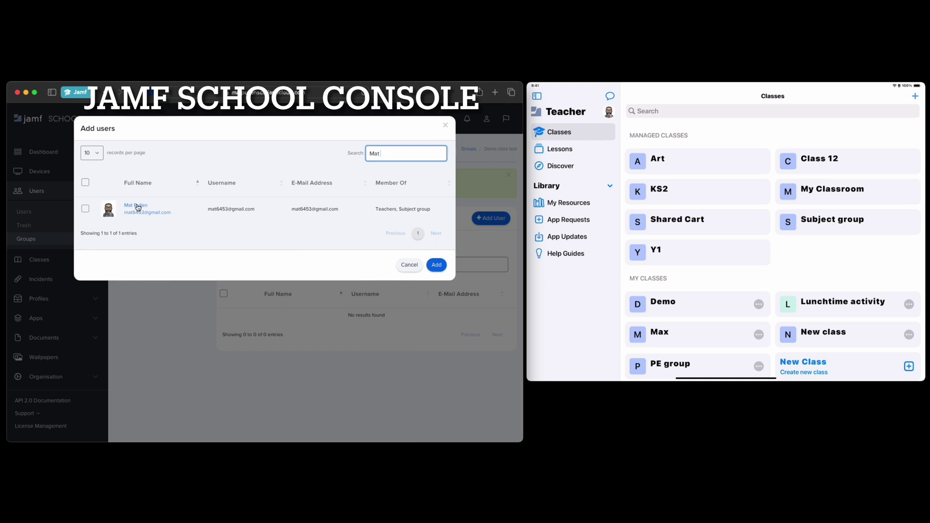
click(85, 208)
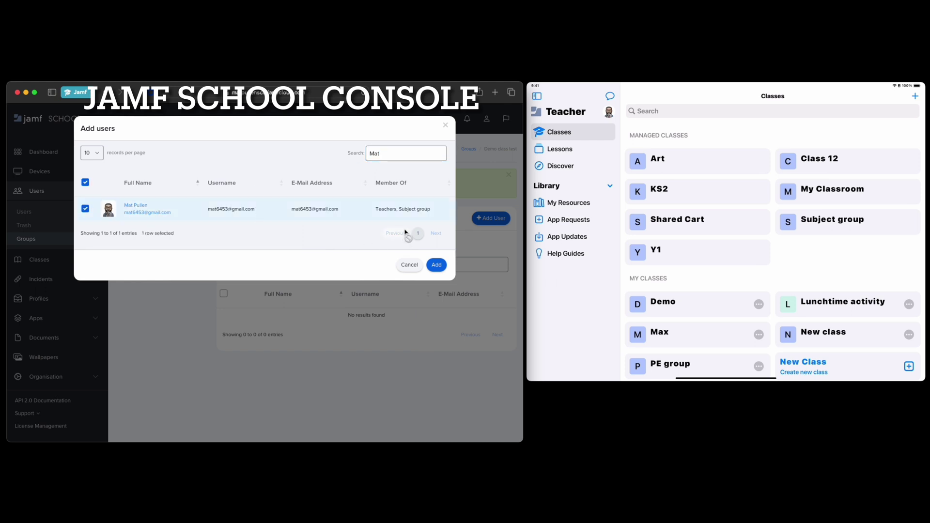
click(437, 267)
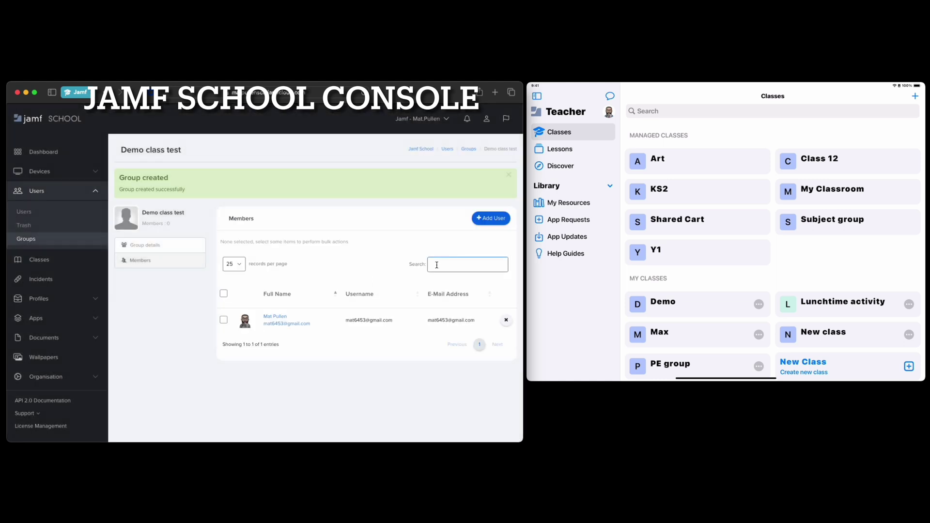
Search by the student's surname and add the account belonging to Subject group and Student to the Demo class test group.
click(478, 219)
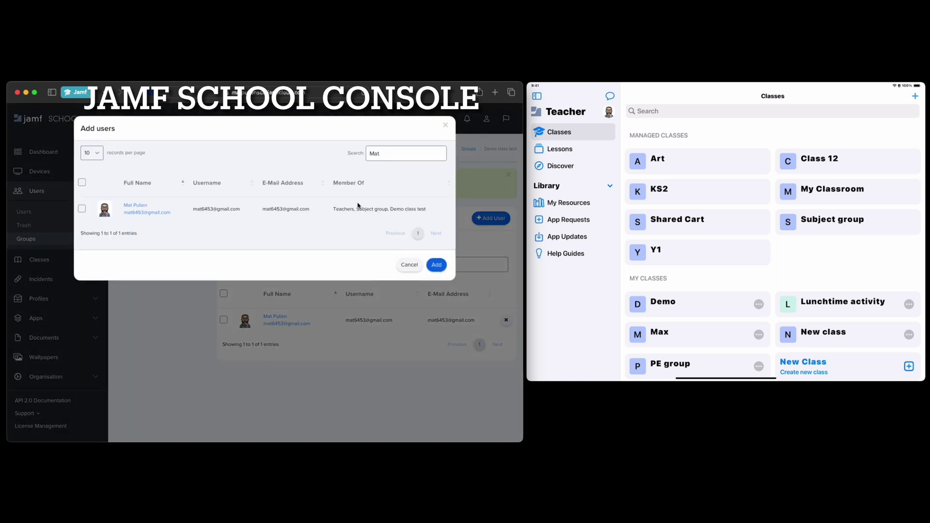
click(373, 156)
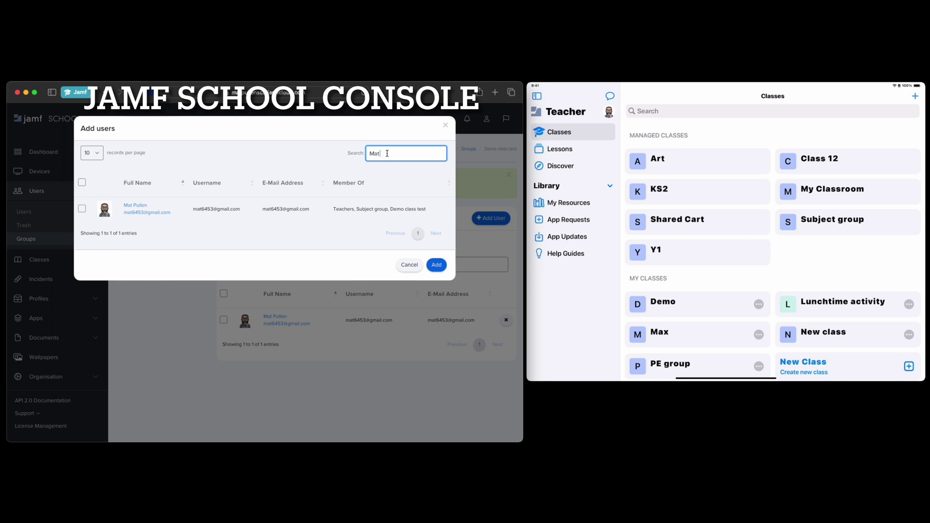
key(BackSpace)
key(BackSpace)
key(BackSpace)
text(Borko)
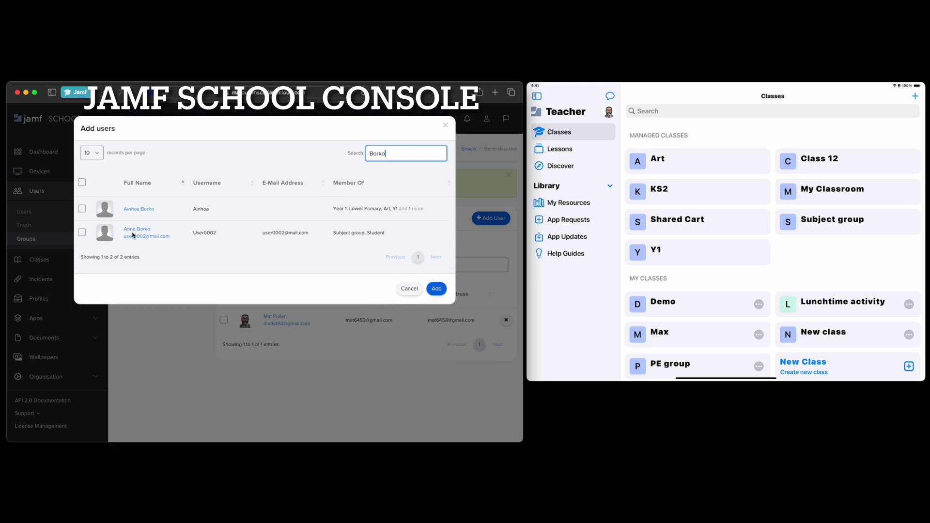
click(82, 233)
click(436, 289)
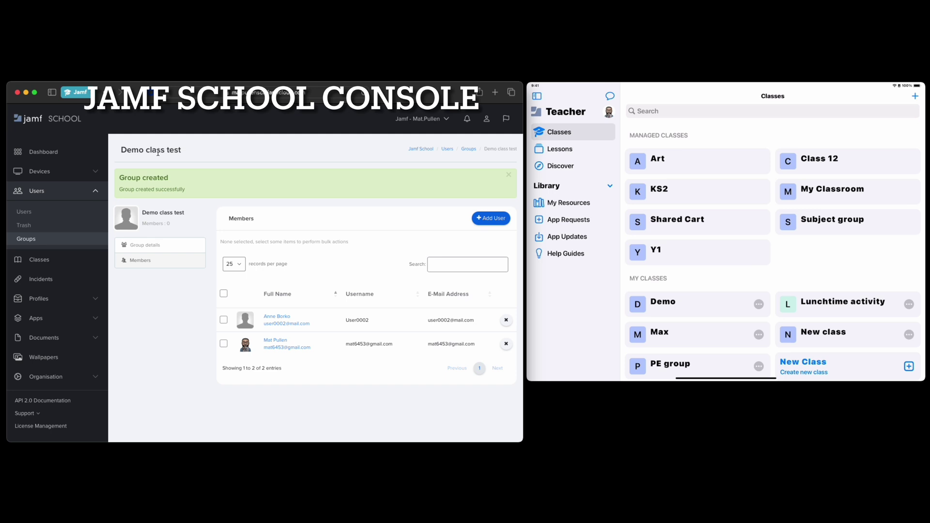
Open the teacher's profile from the group's member list, review its class assignments, and open its details for editing.
click(282, 341)
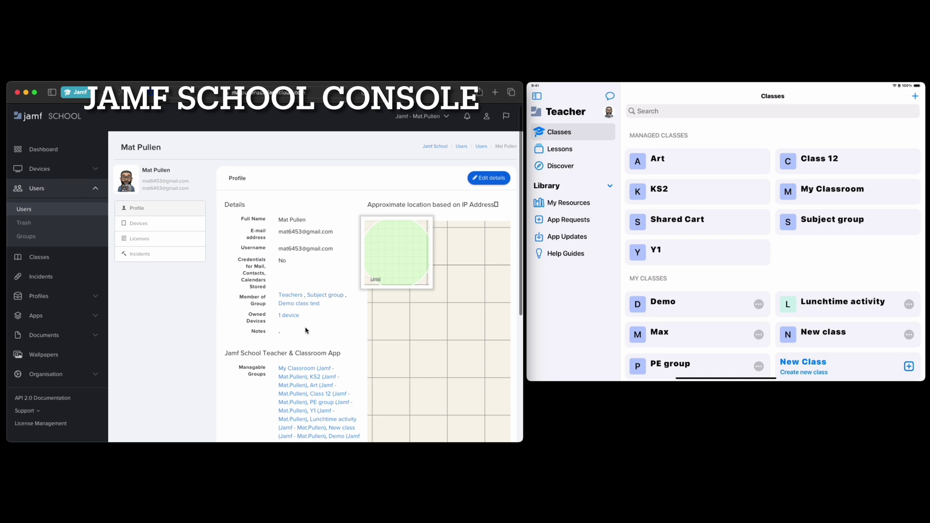
scroll(305, 330, down, 5)
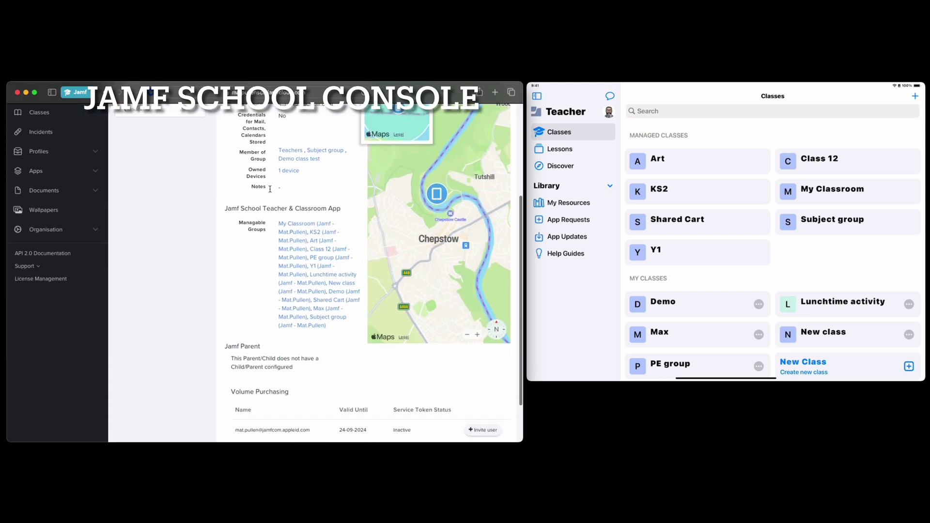
scroll(405, 149, up, 3)
scroll(405, 149, up, 2)
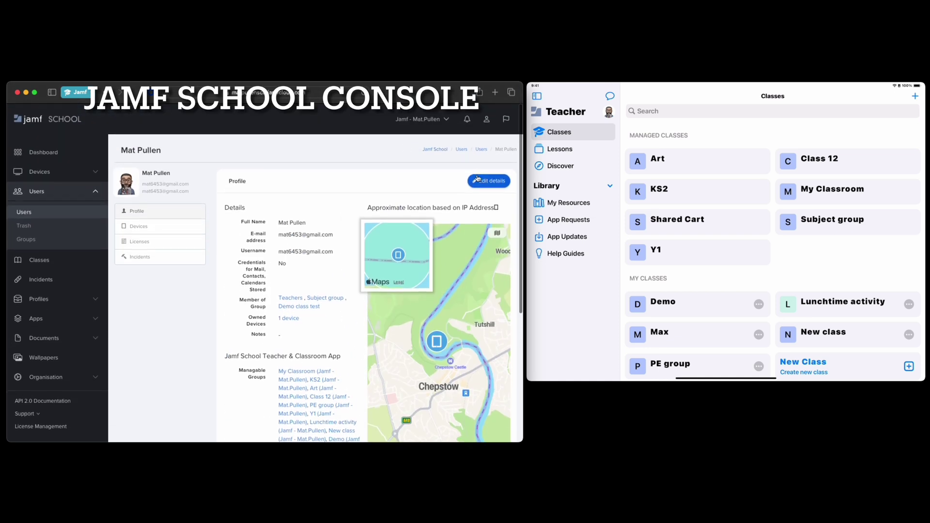
click(488, 180)
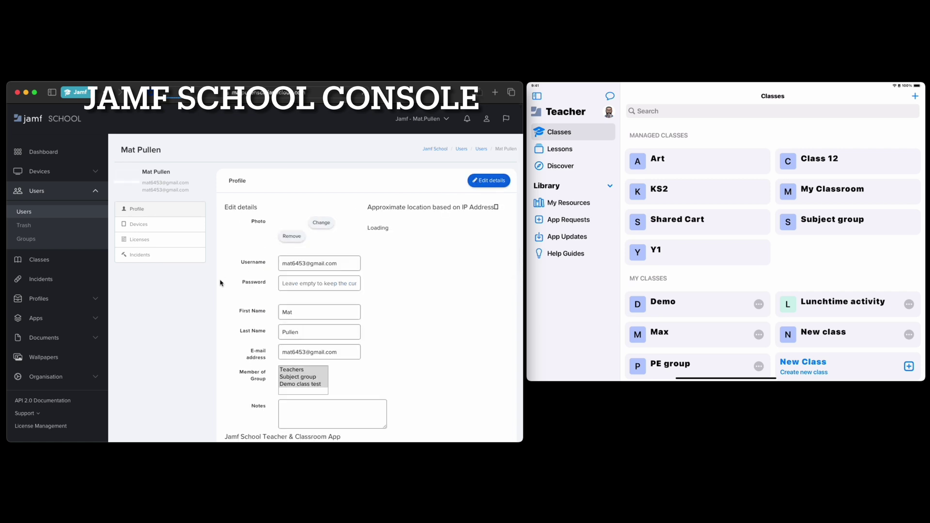
scroll(305, 243, down, 6)
click(314, 235)
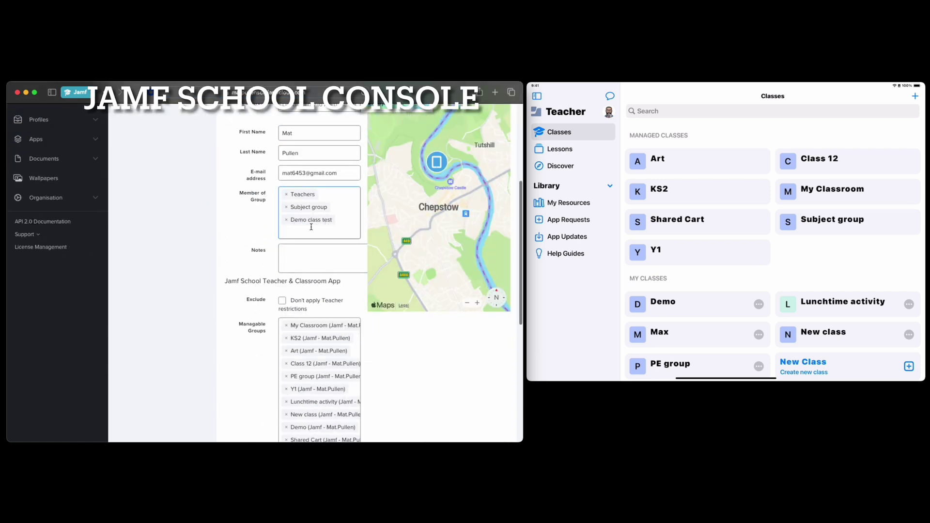
Add Demo class test to the teacher's Managable Groups and save the user profile.
scroll(261, 190, down, 6)
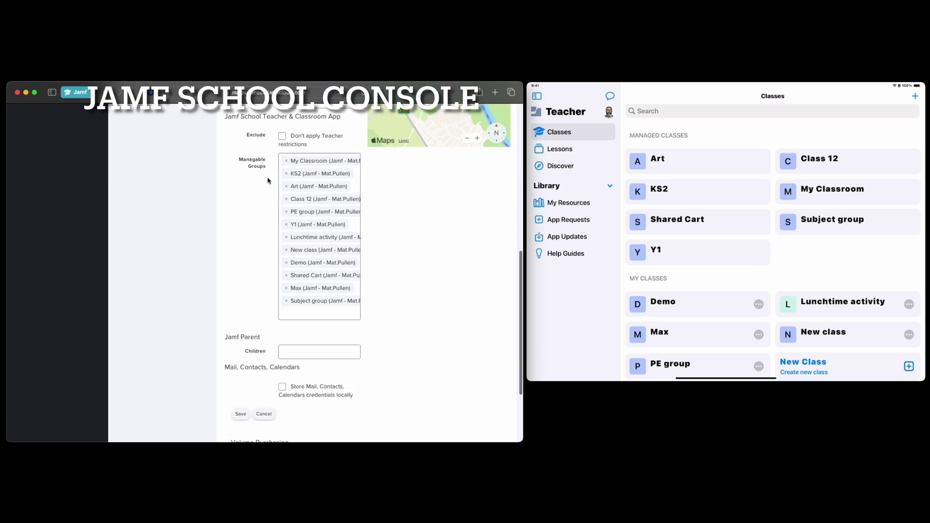
click(296, 314)
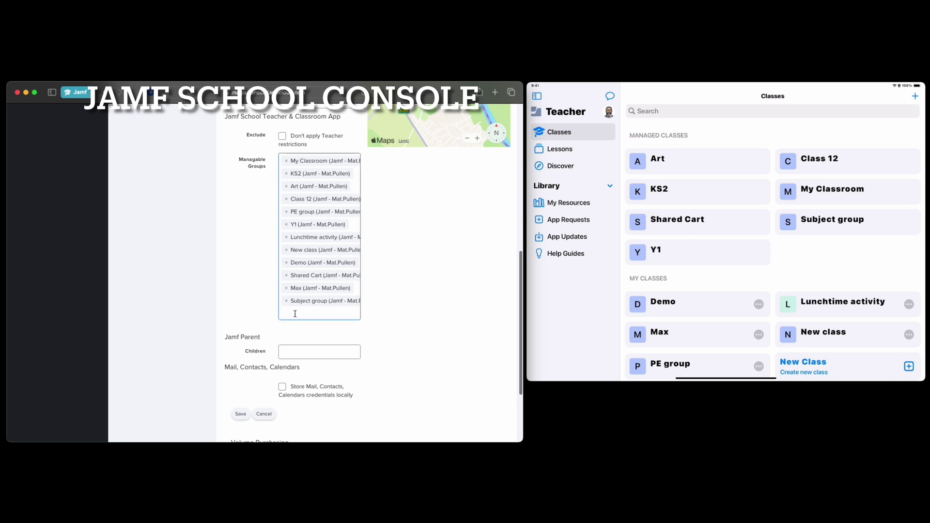
scroll(302, 341, down, 3)
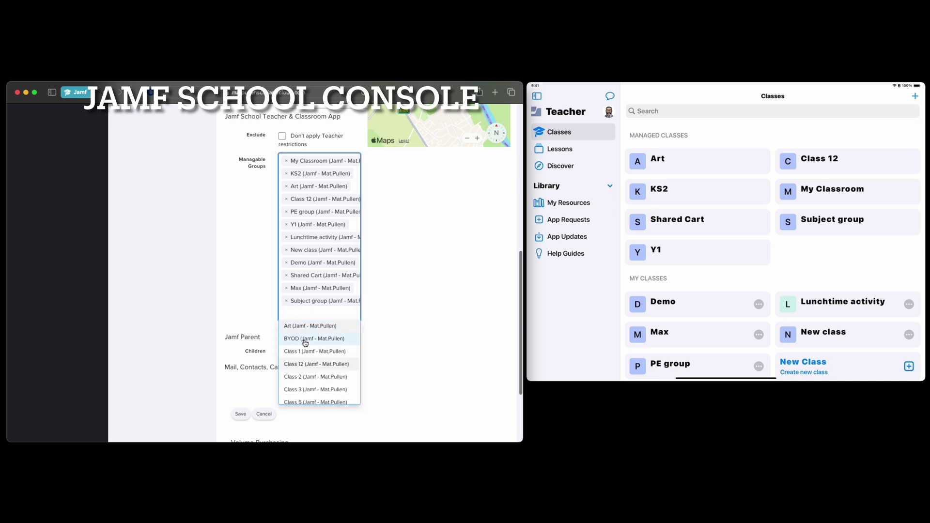
scroll(304, 343, down, 3)
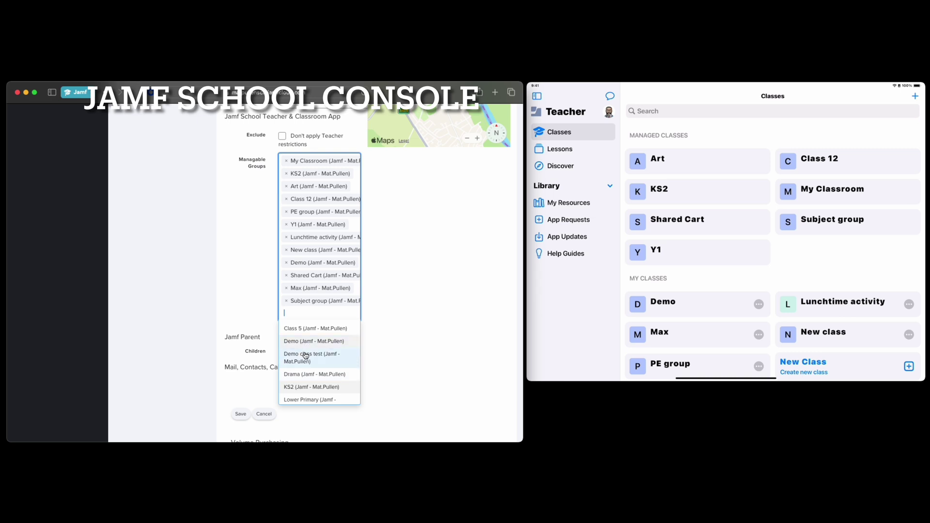
click(305, 354)
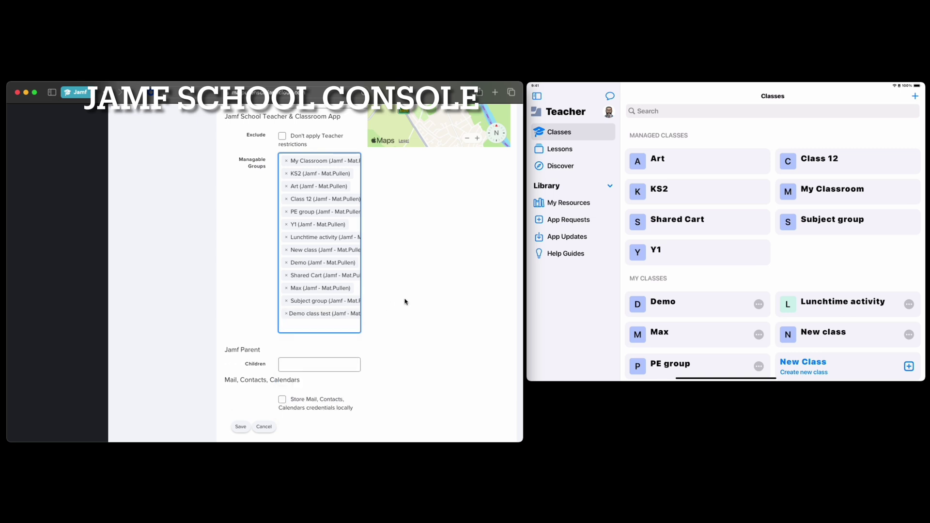
click(241, 426)
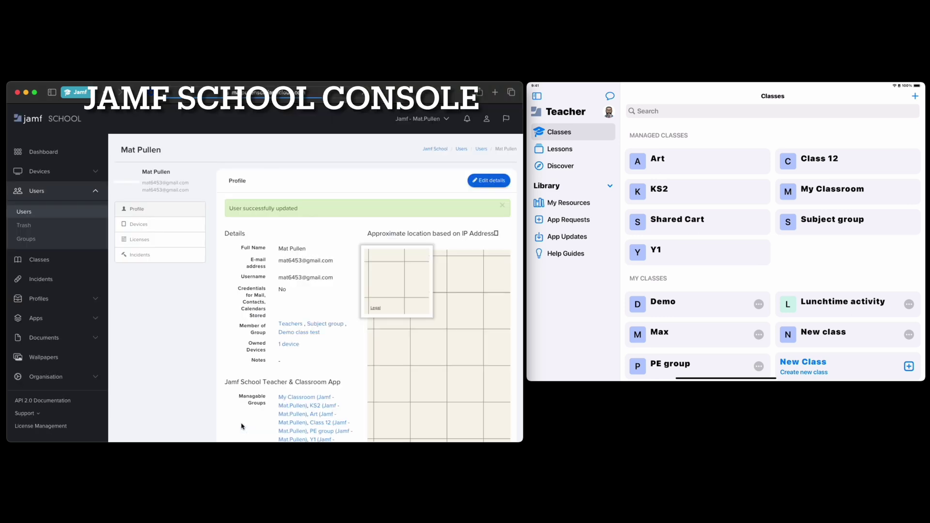
Search all users by the student's surname and open the Demo class test student's profile to check groups and owned devices.
click(50, 211)
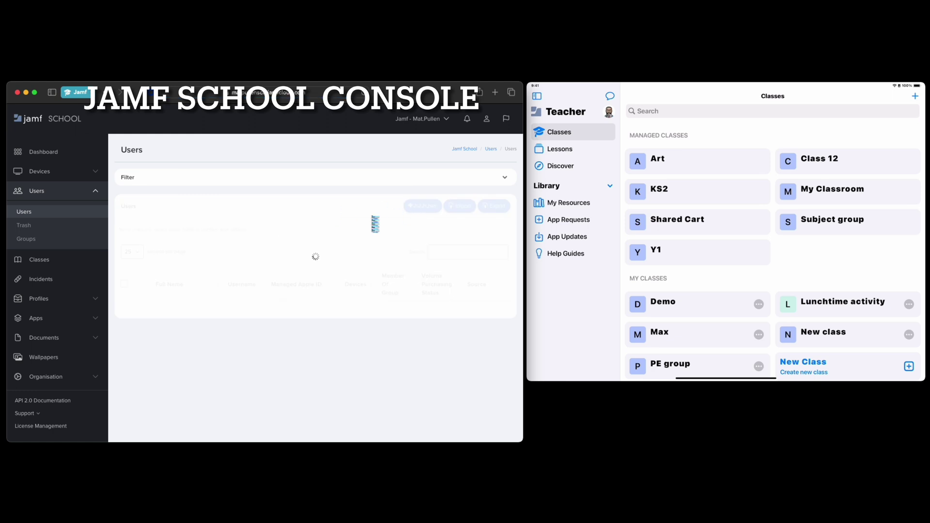
click(445, 249)
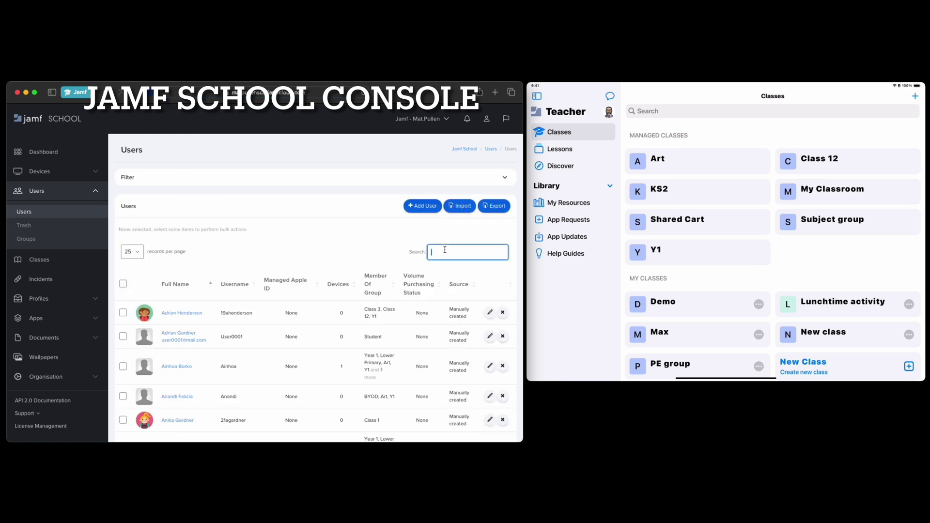
text(t)
text(ko)
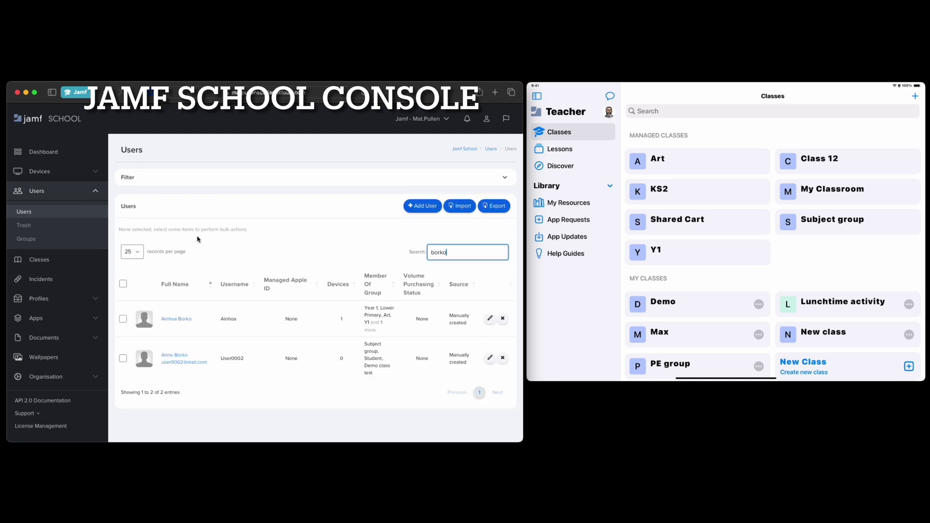
click(181, 355)
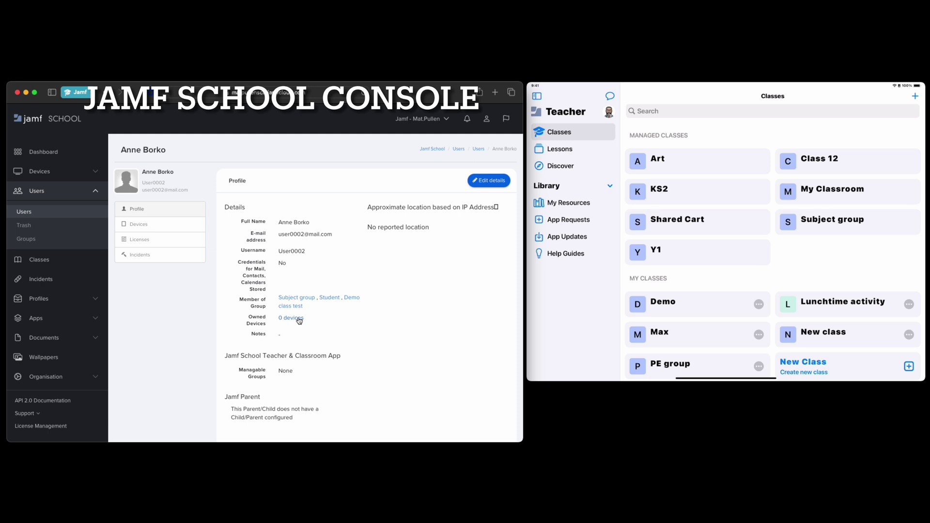
Set the current owner of the iPad (7th generation, Wi-Fi) in the device inventory to the Demo class test student and save.
click(56, 170)
click(34, 191)
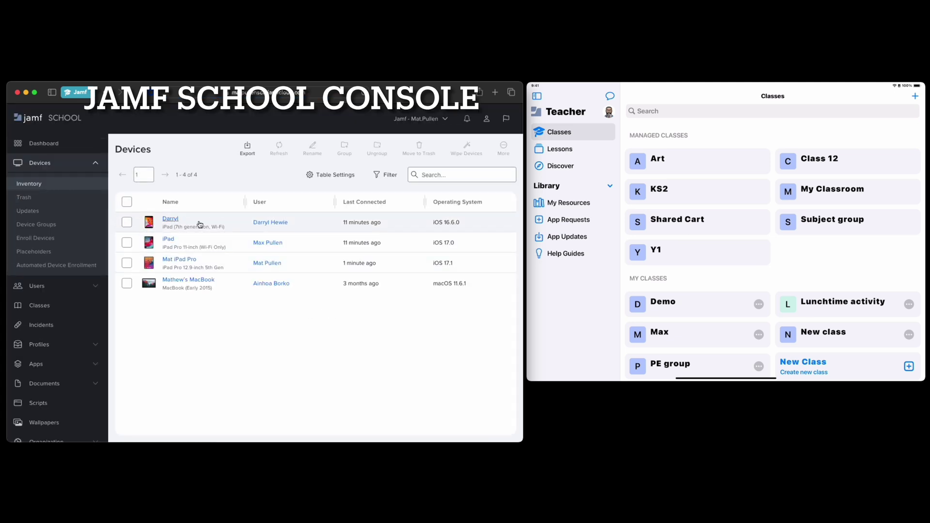
click(170, 222)
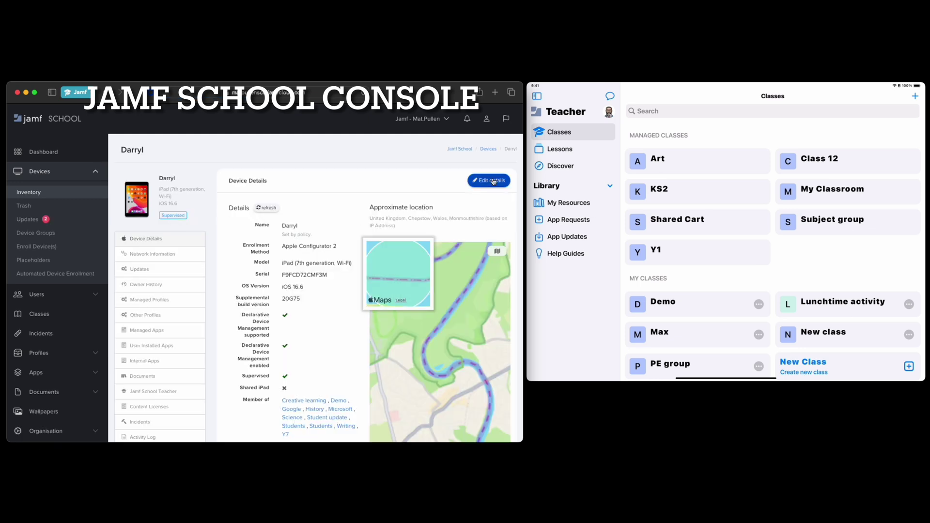
click(491, 180)
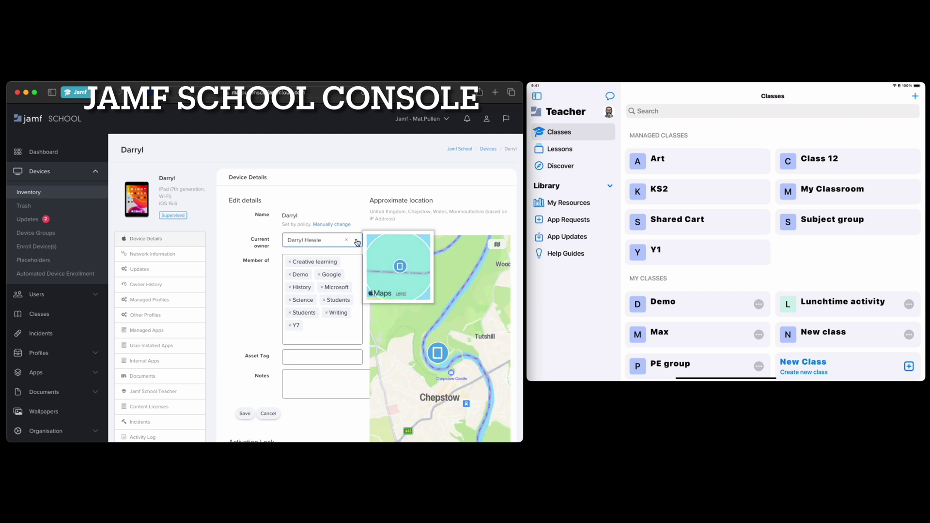
click(356, 240)
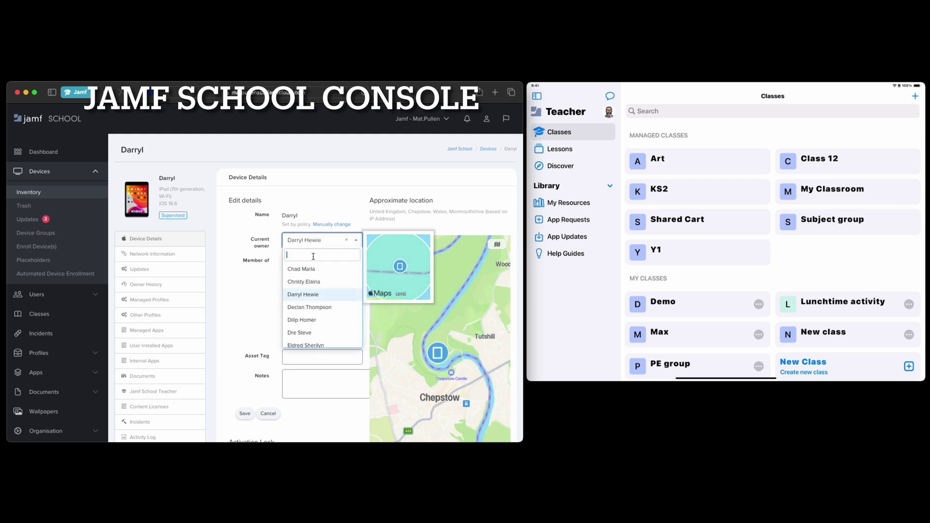
text(borko)
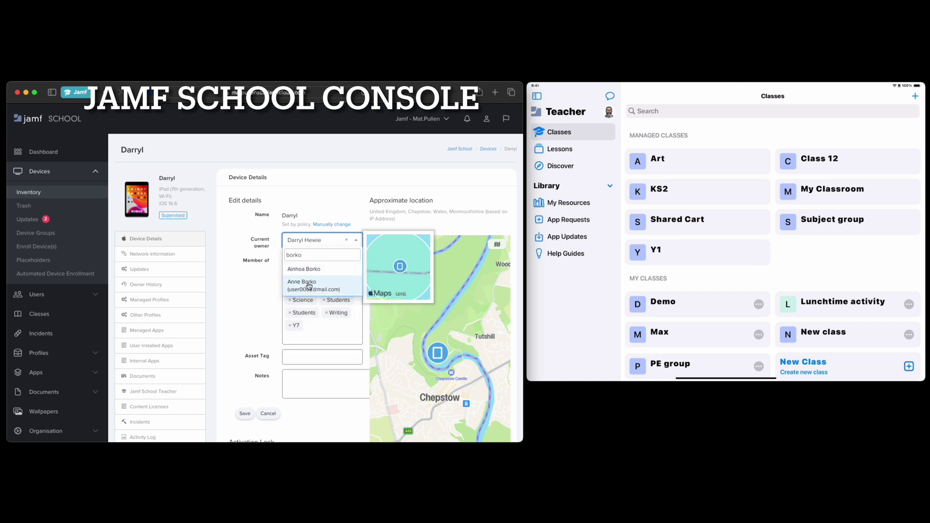
click(308, 285)
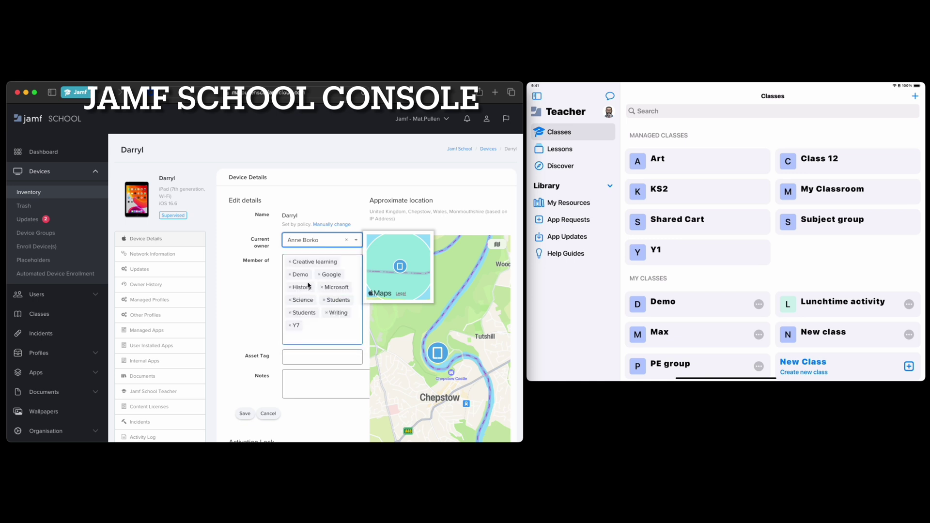
click(244, 414)
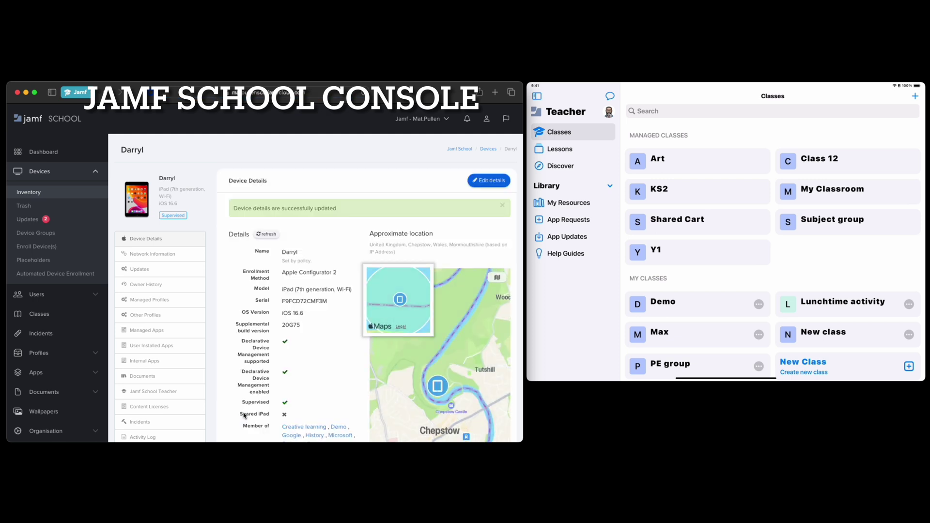
Set the iPad's current owner to the student matching the device name, save, and select that student in My Classroom's Red Group in Jamf Teacher.
scroll(341, 369, down, 1)
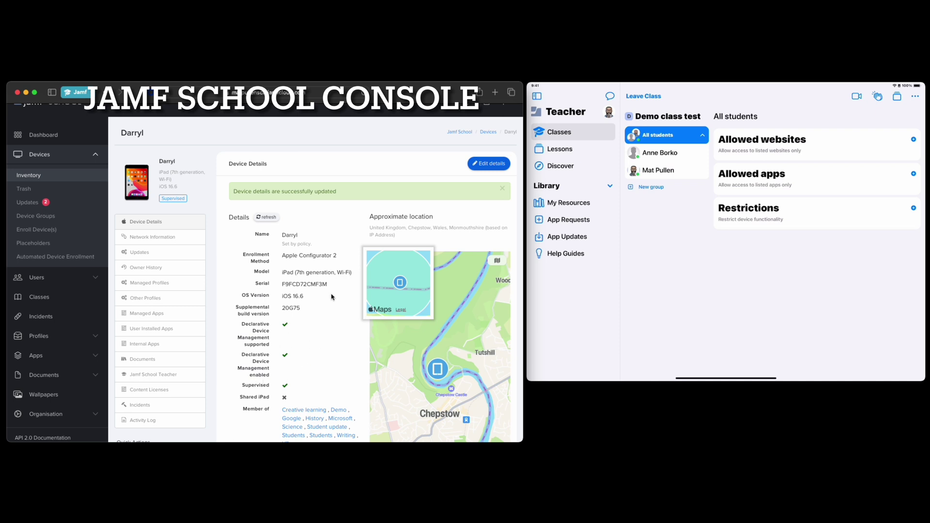
scroll(402, 204, down, 2)
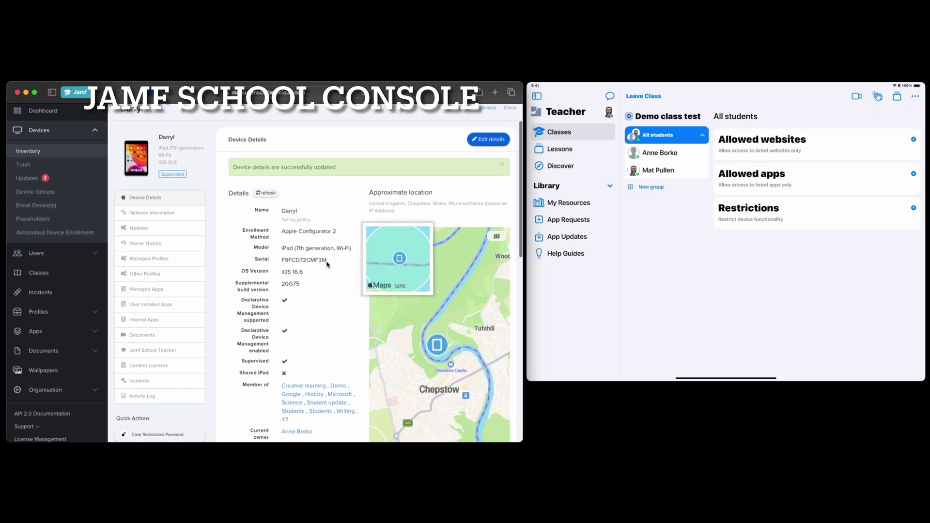
click(490, 141)
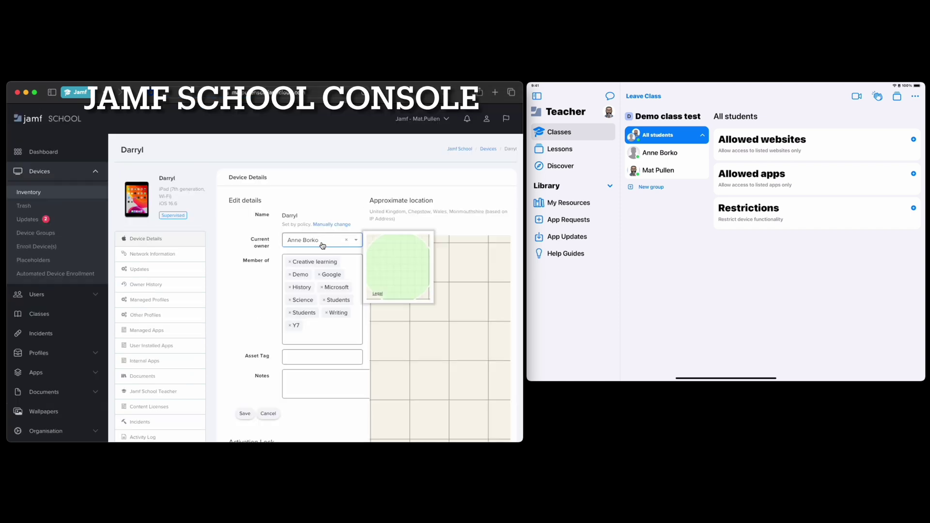
click(322, 241)
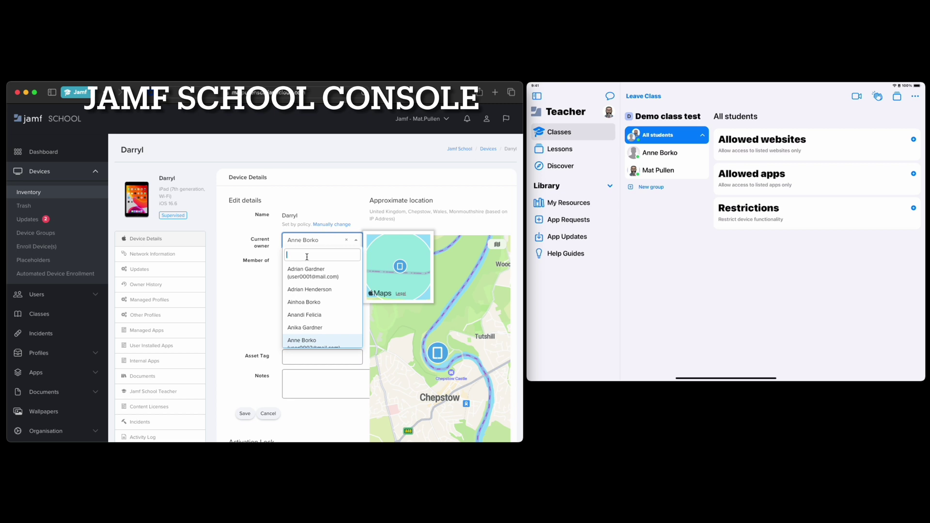
text(Daryl)
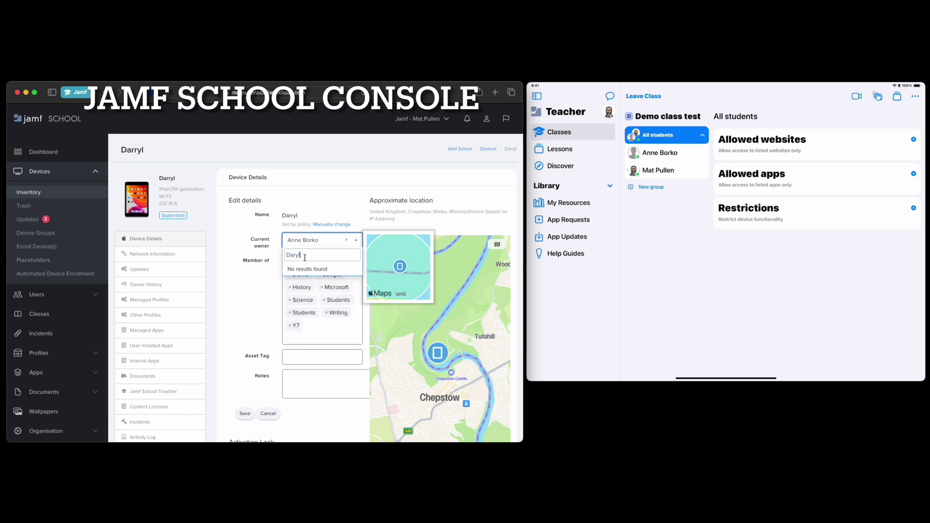
key(BackSpace)
click(305, 270)
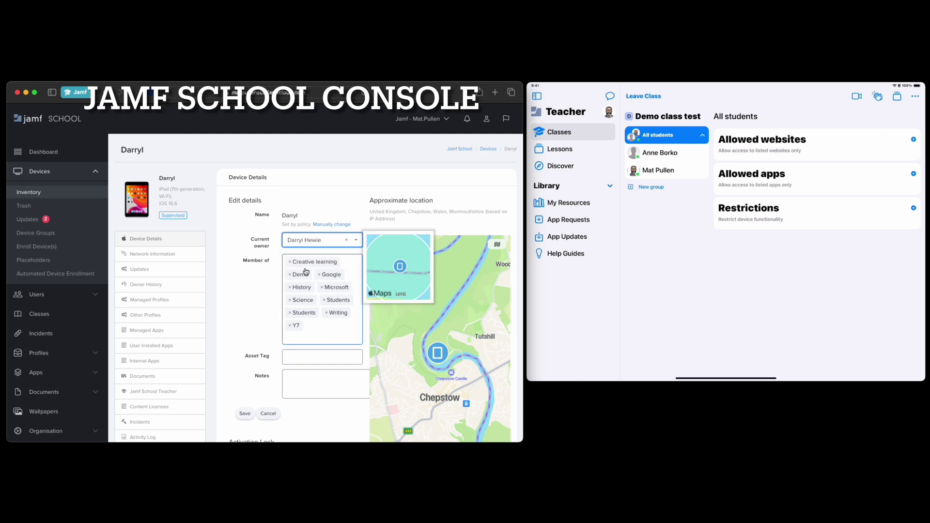
click(243, 416)
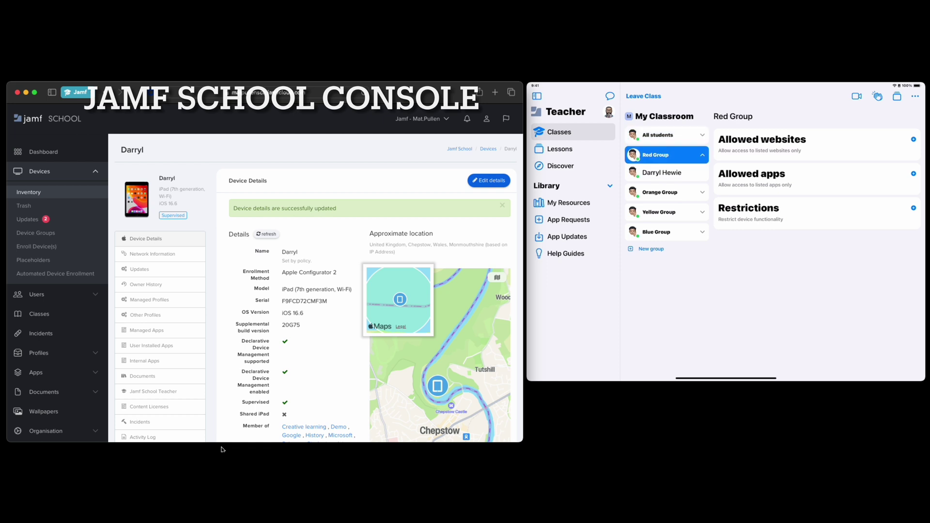
click(666, 172)
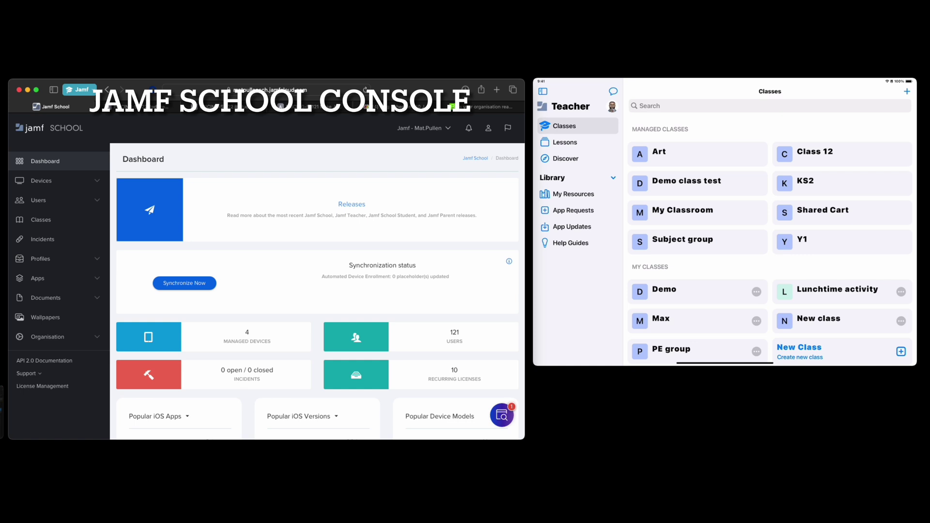
scroll(770, 242, down, 2)
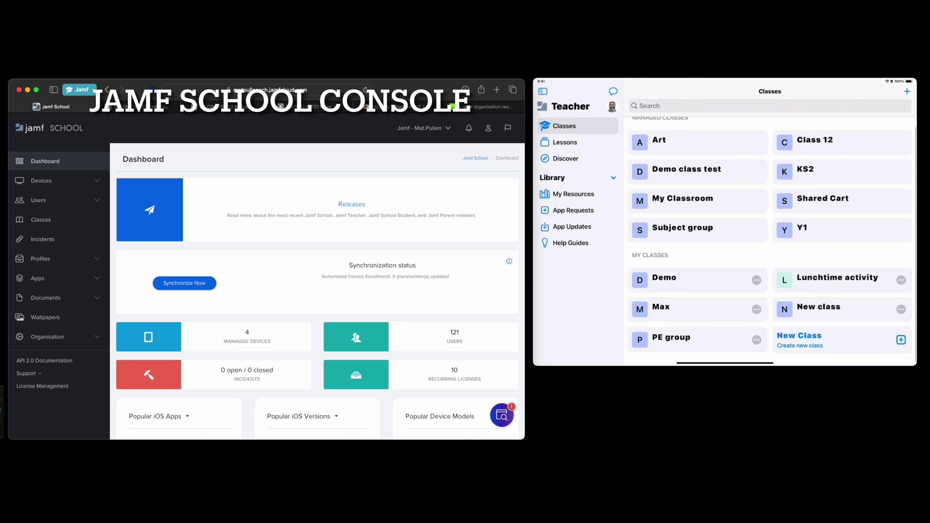
scroll(770, 232, up, 2)
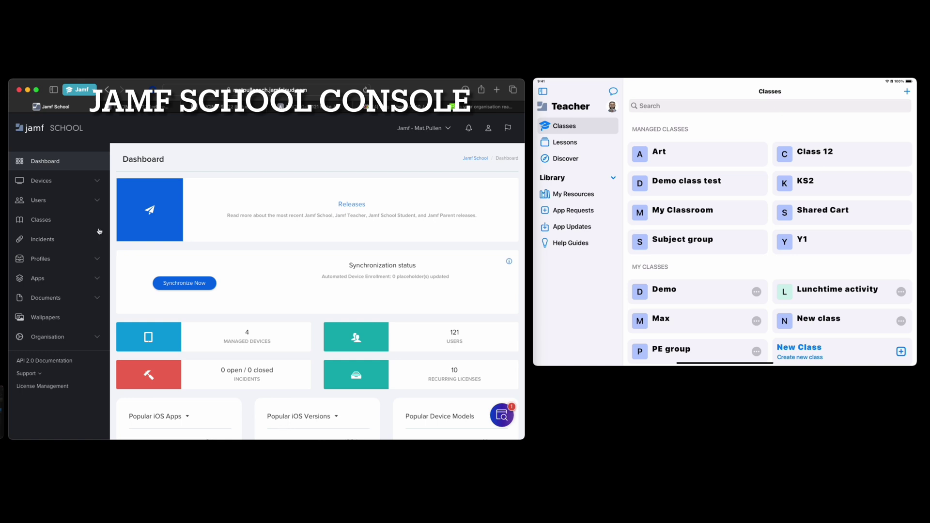
click(79, 203)
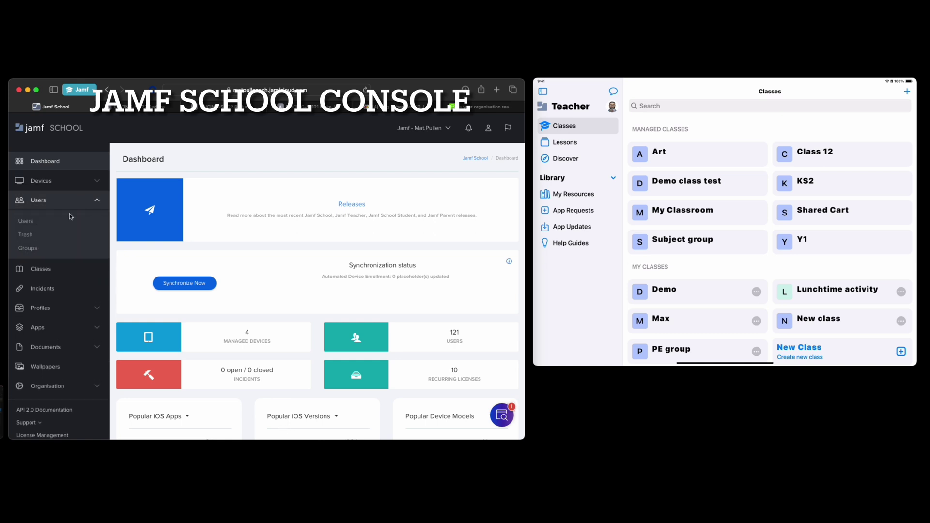
click(97, 201)
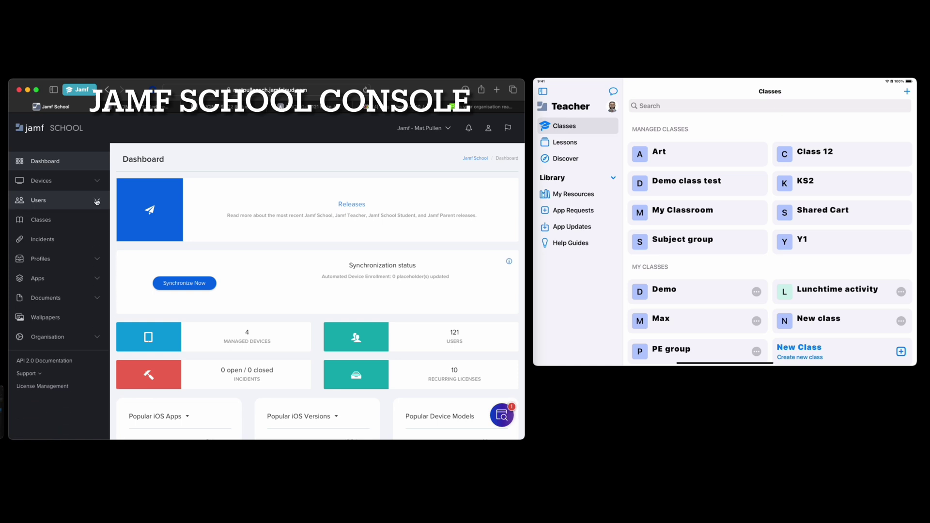
Open the Jamf School Teacher settings in the organisation settings and review the allowed teacher features, including ad hoc classes and app distribution.
click(96, 338)
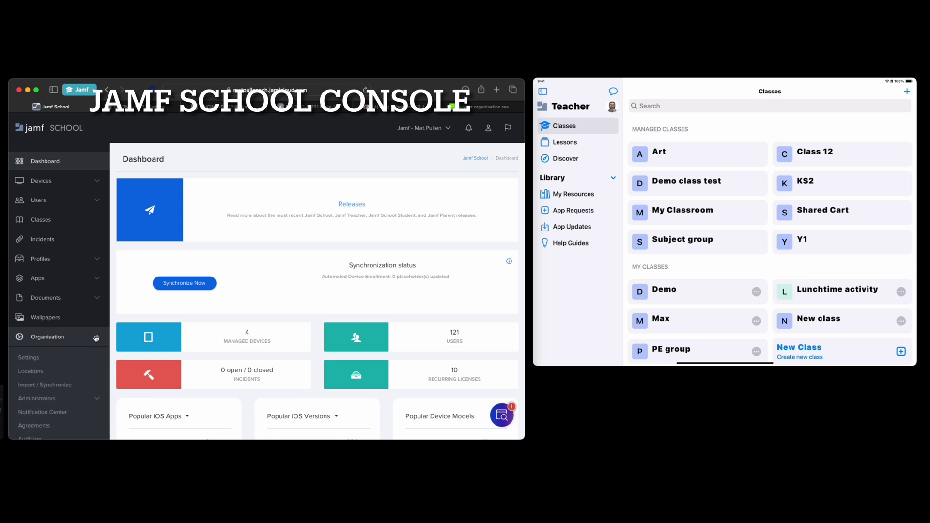
click(48, 358)
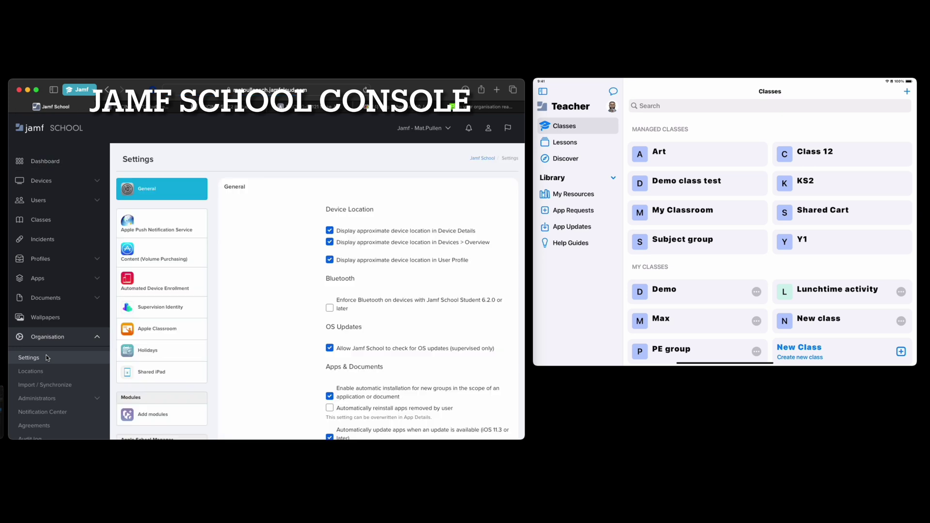
scroll(183, 362, down, 5)
scroll(183, 363, down, 4)
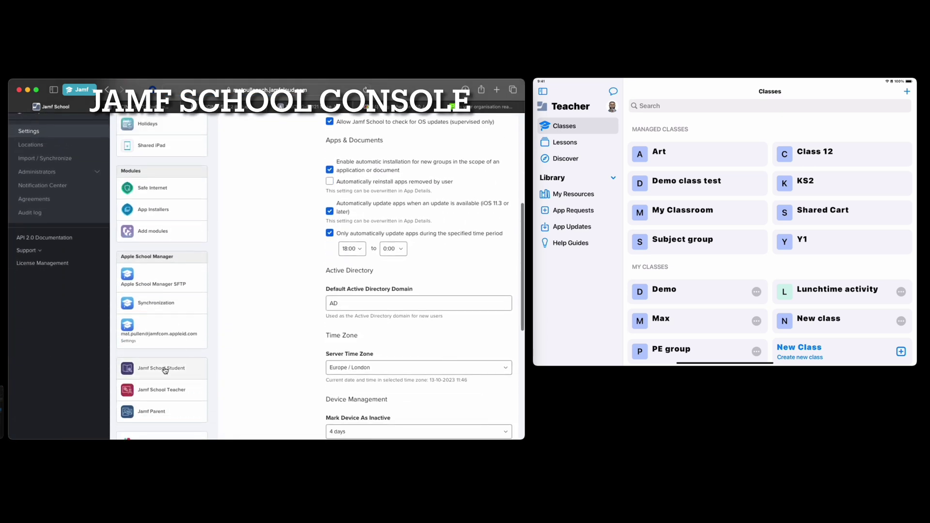
click(158, 392)
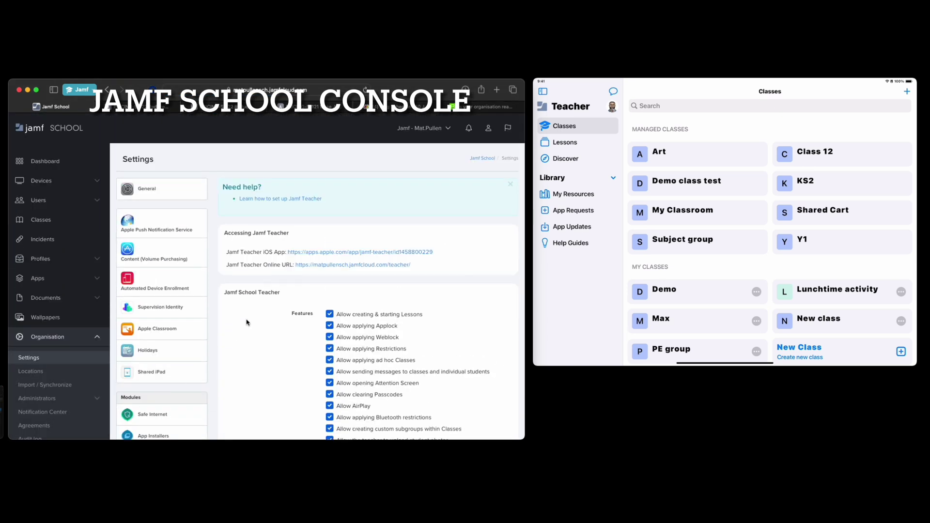
scroll(247, 322, down, 3)
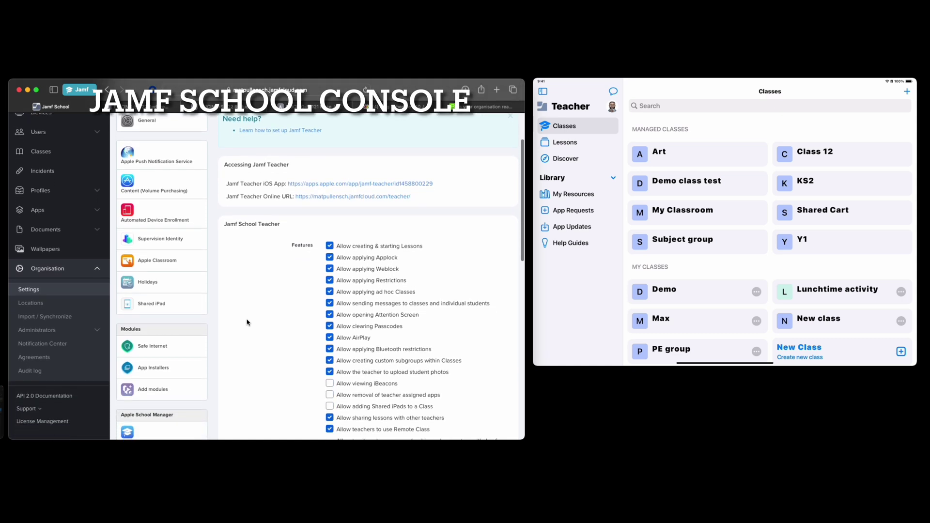
scroll(247, 322, down, 4)
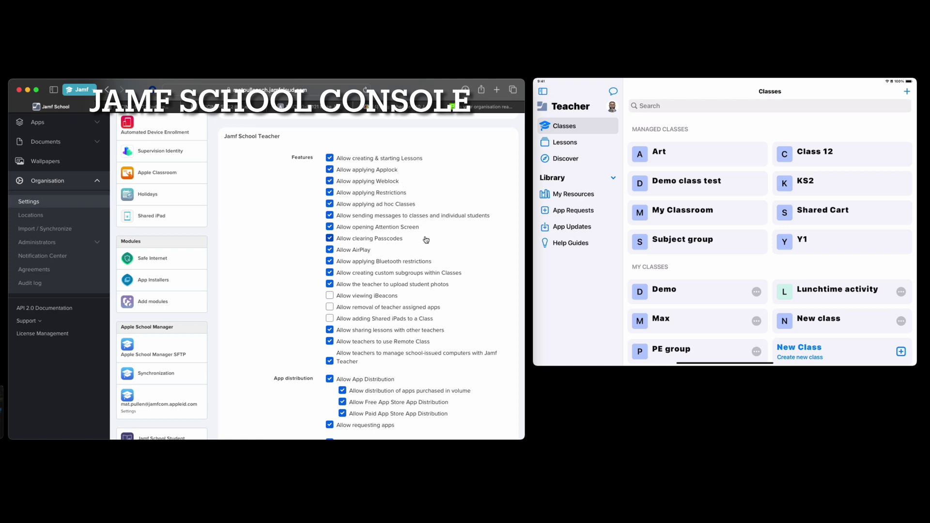
scroll(415, 325, down, 2)
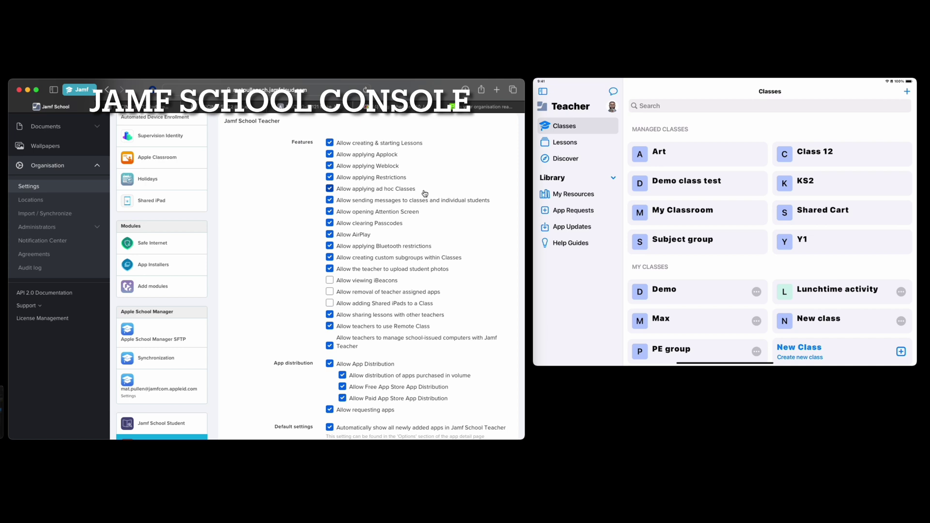
scroll(424, 193, down, 1)
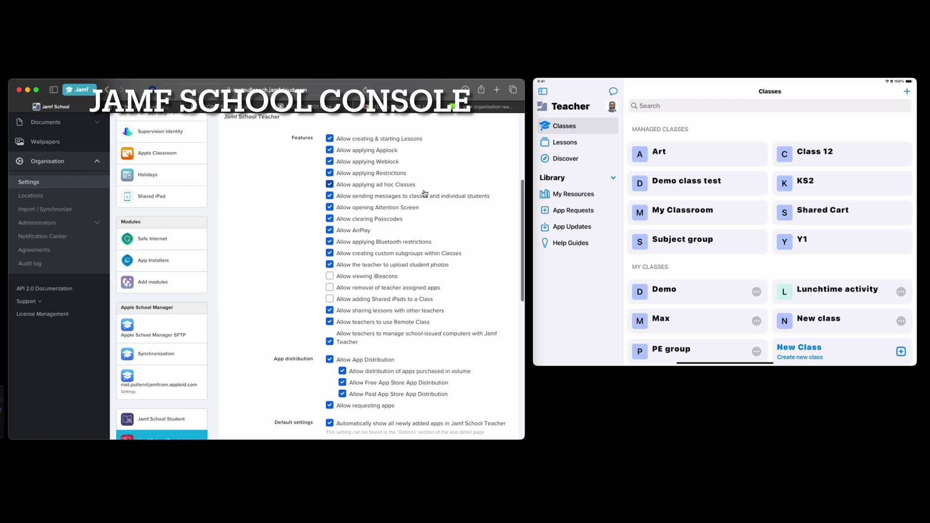
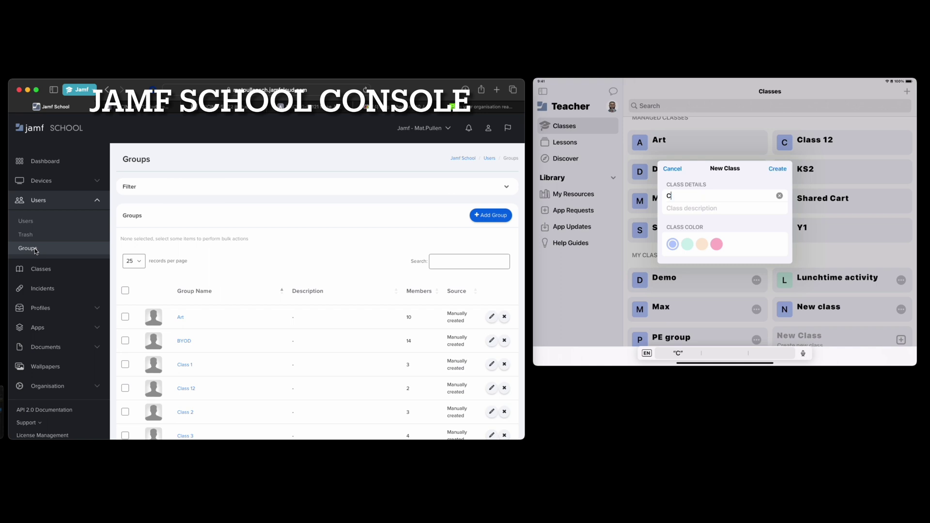
In Jamf Teacher, create a class named Class 15 with the green class color and add a student to it.
text(15)
click(687, 244)
click(777, 169)
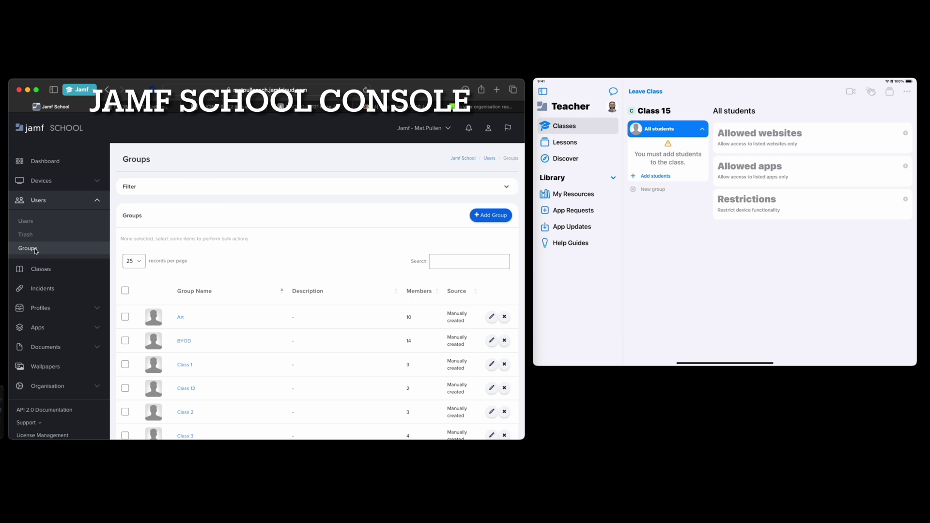
click(655, 176)
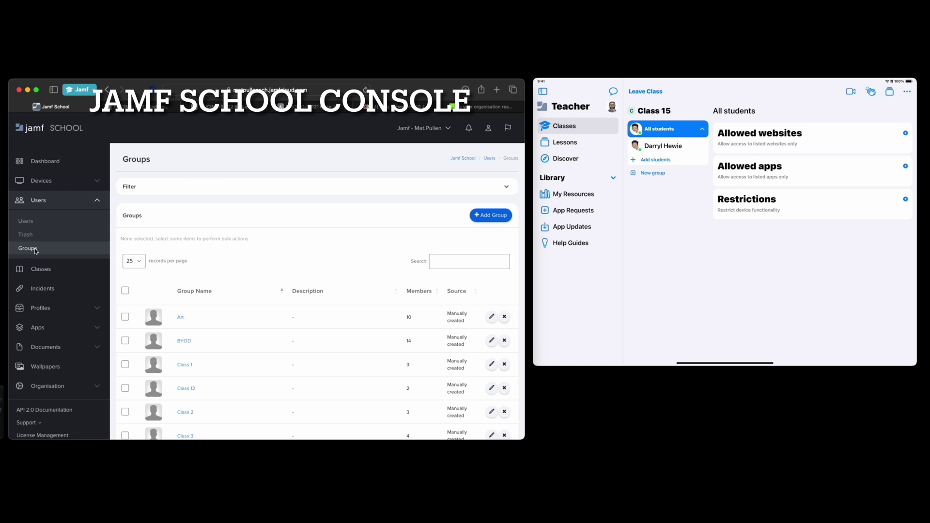
In the Jamf School console, reload the user groups list, open the Class 15 group and view its members.
scroll(221, 234, down, 5)
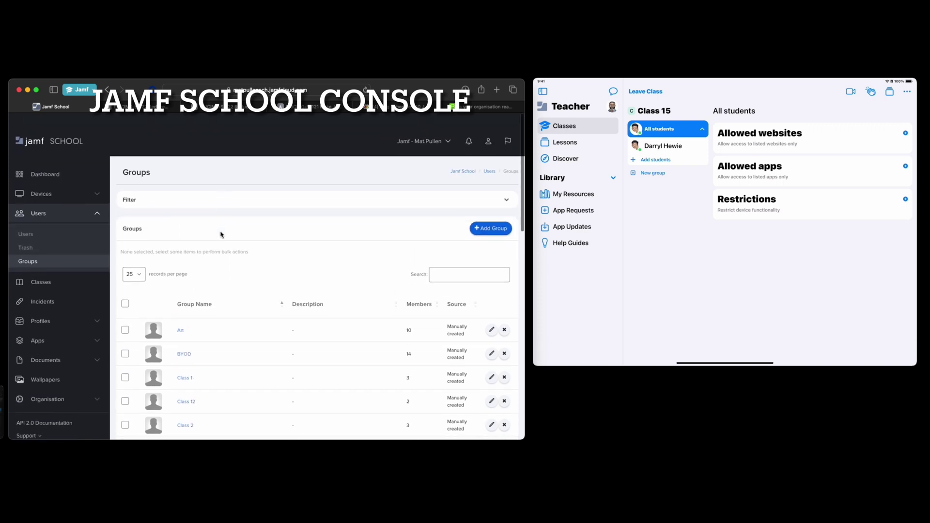
scroll(220, 235, down, 6)
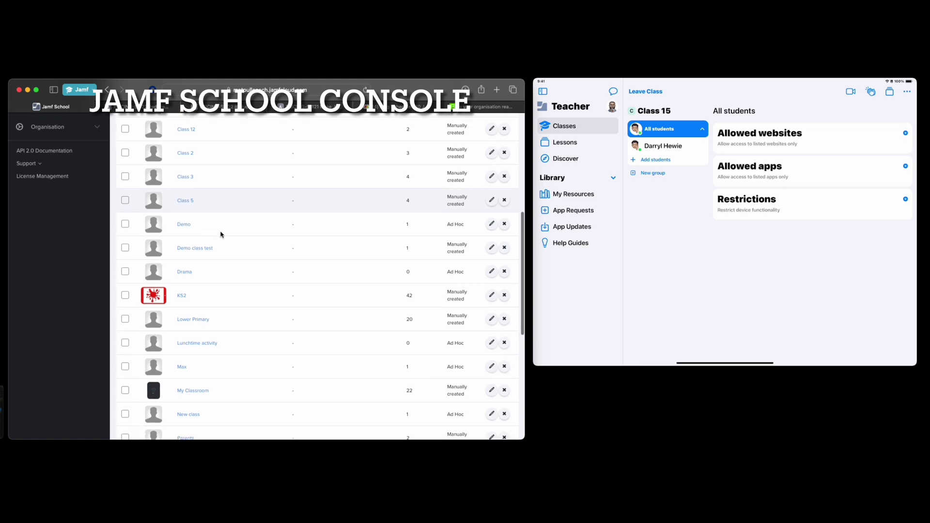
scroll(221, 235, down, 4)
scroll(221, 235, up, 15)
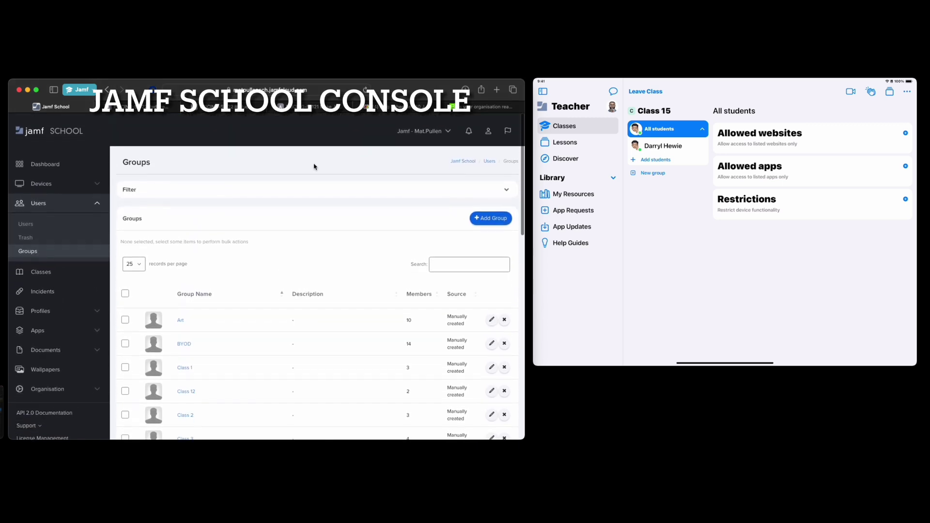
click(365, 91)
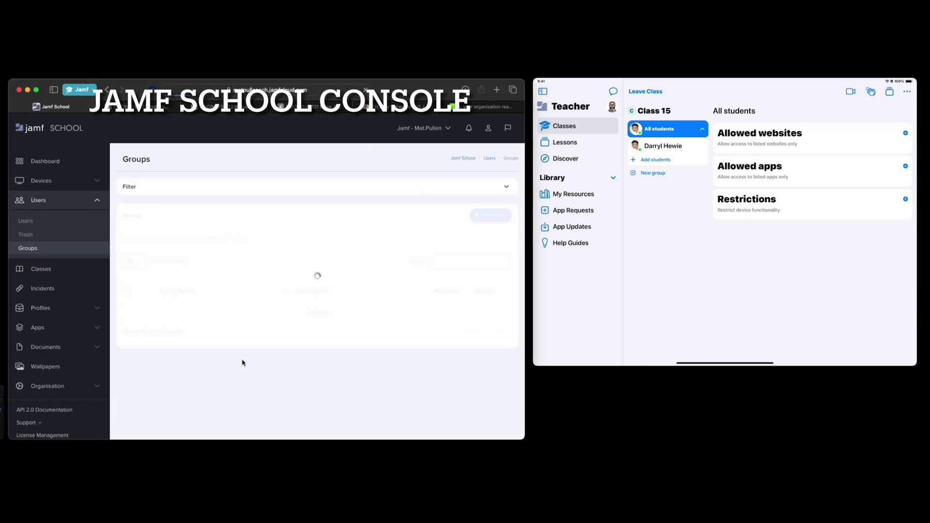
scroll(243, 363, down, 4)
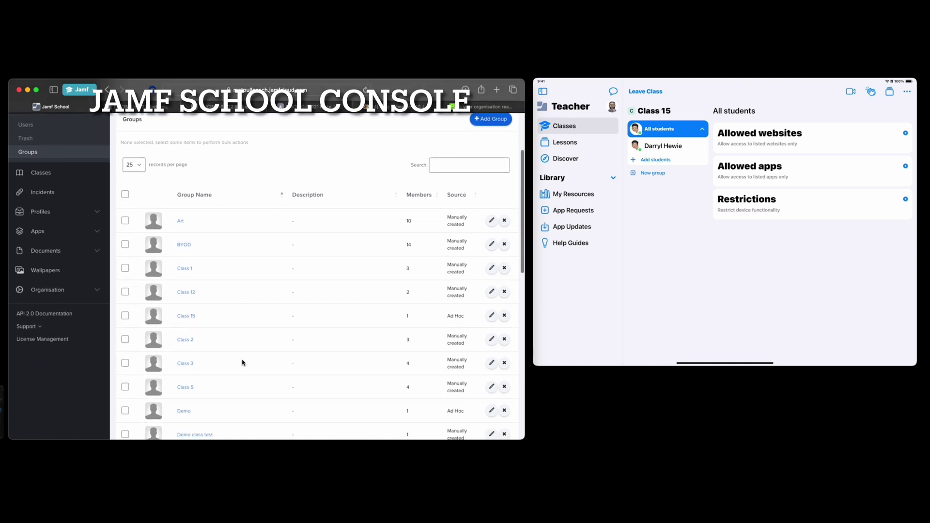
click(189, 315)
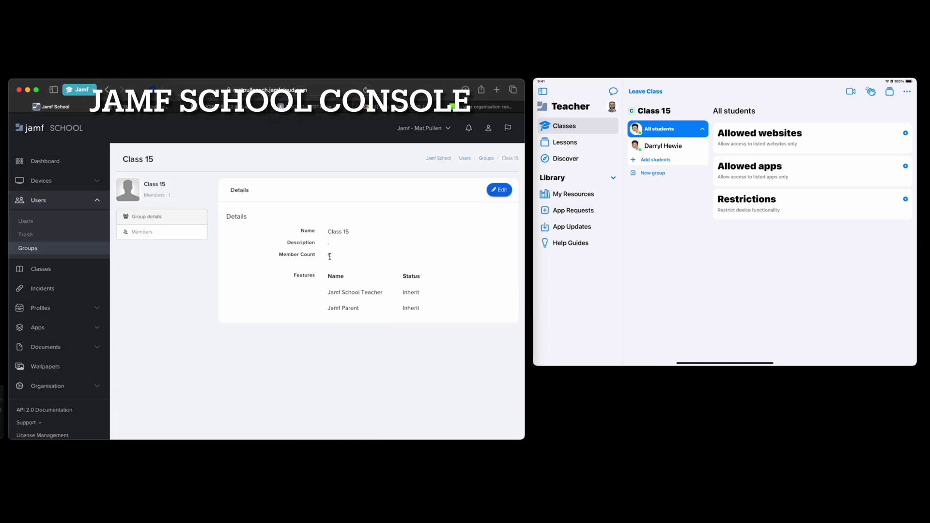
click(186, 233)
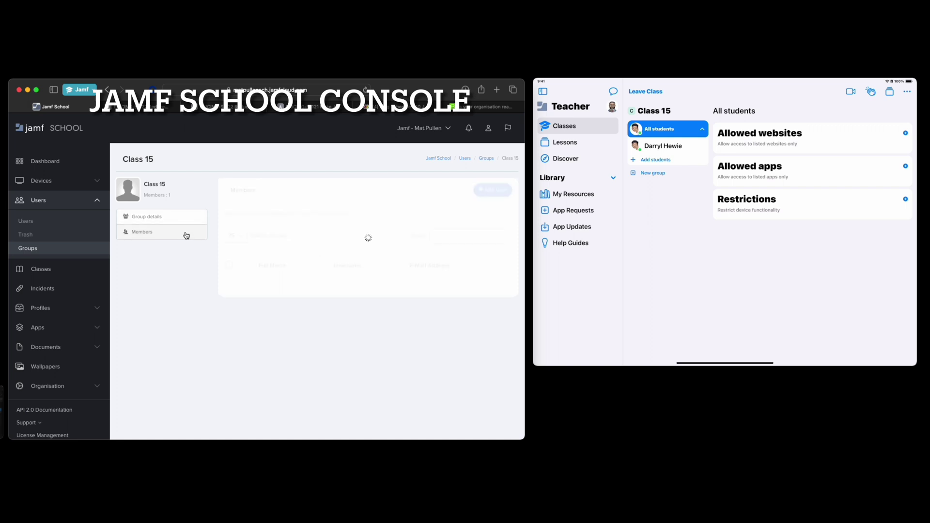